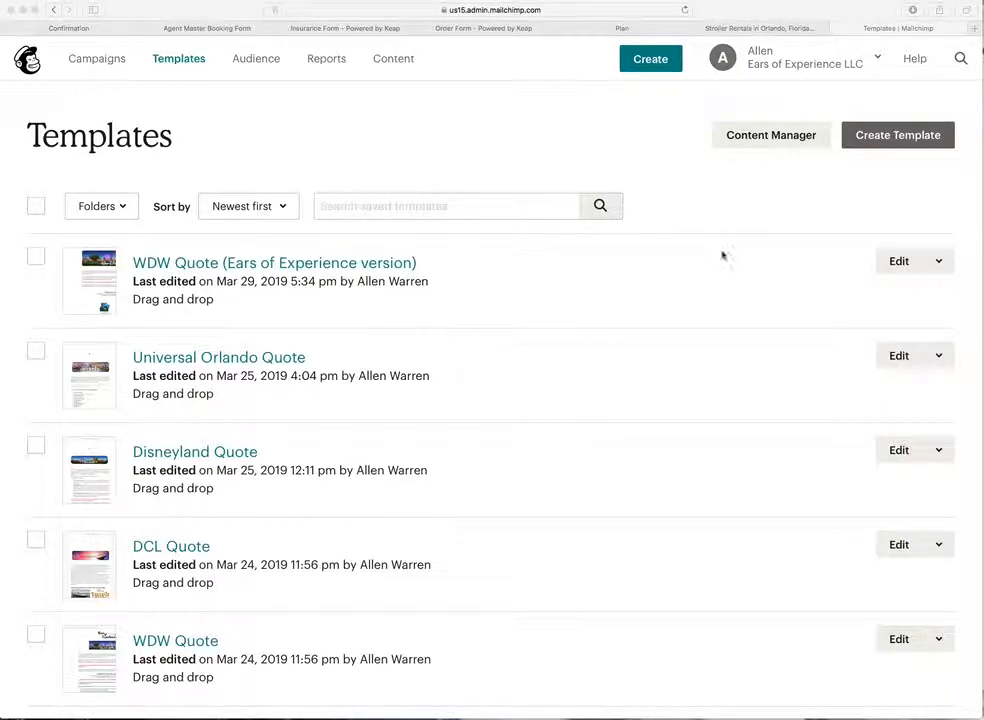
Step: Create a new campaign from the WDW Quote (Ears of Experience version) template
left_click(938, 262)
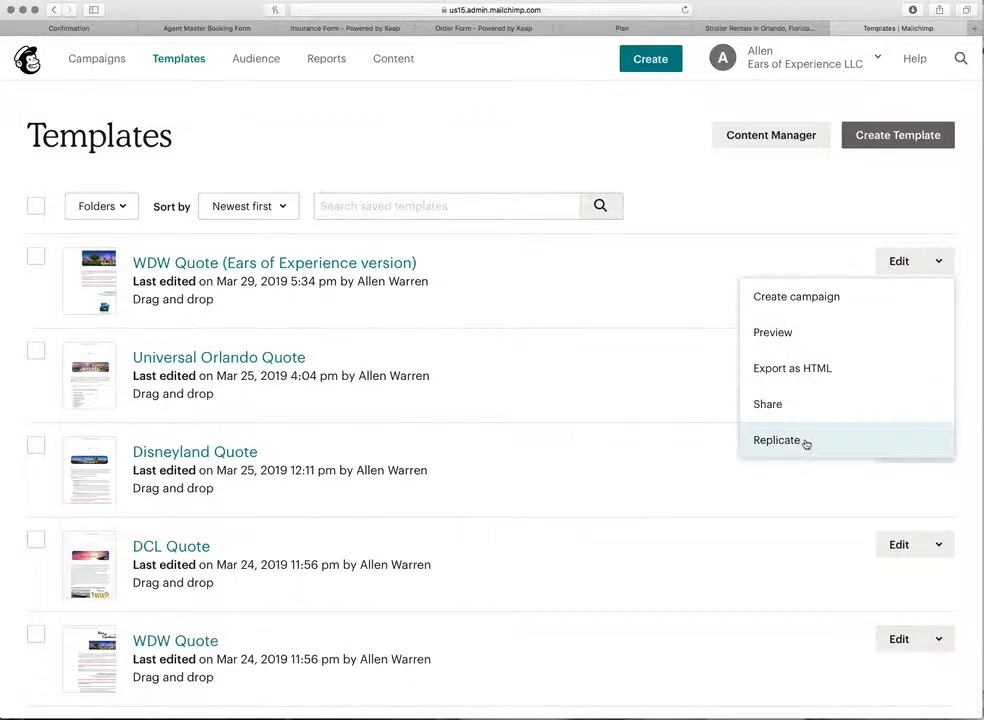
left_click(809, 300)
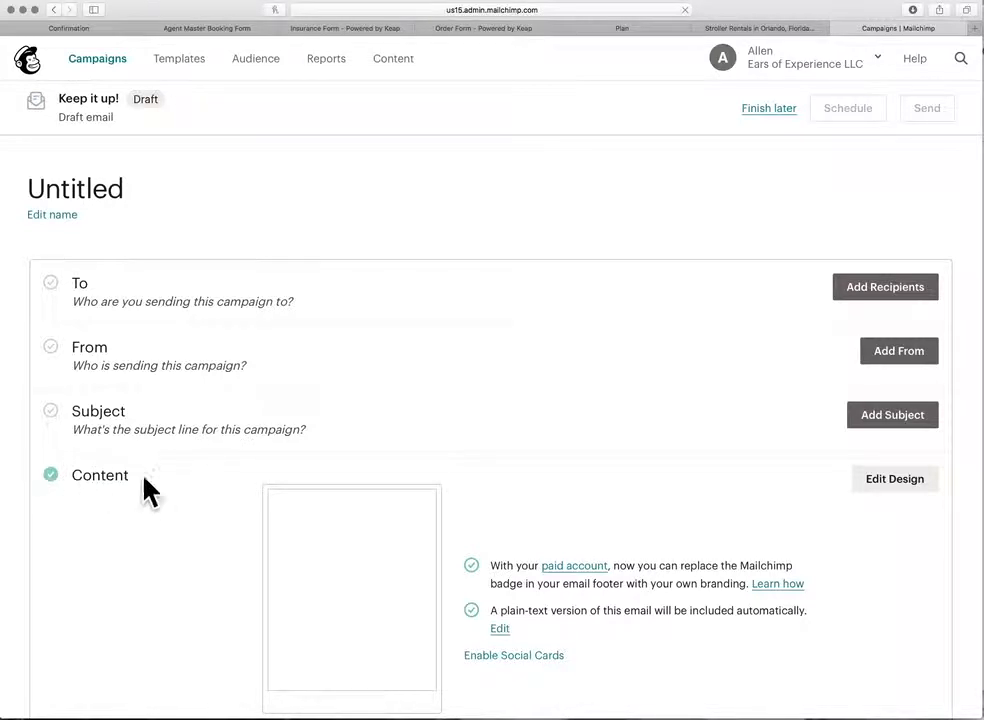
Step: Scroll through the new Untitled draft to review its To, From, Subject and Content sections
scroll(242, 446, "down", 2)
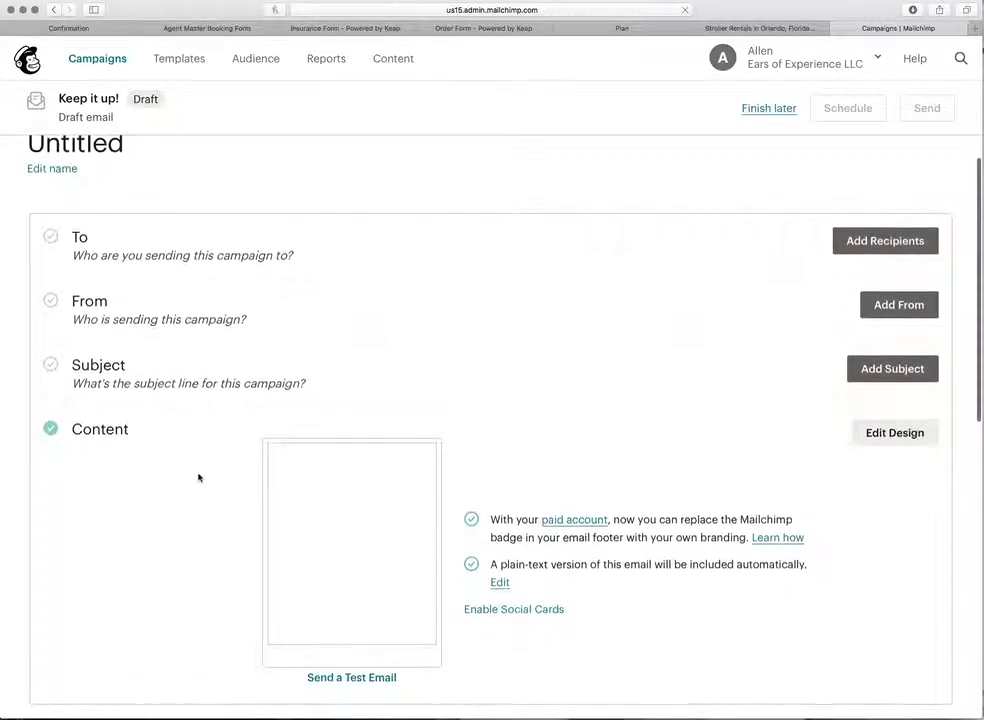
mouse_move(325, 520)
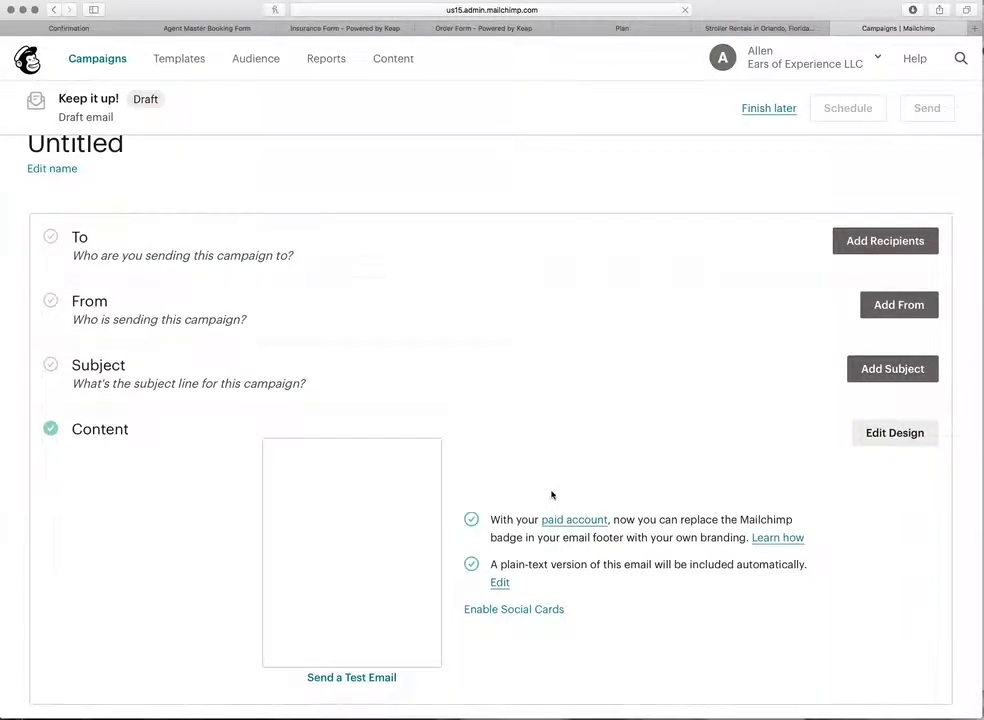
scroll(549, 498, "up", 2)
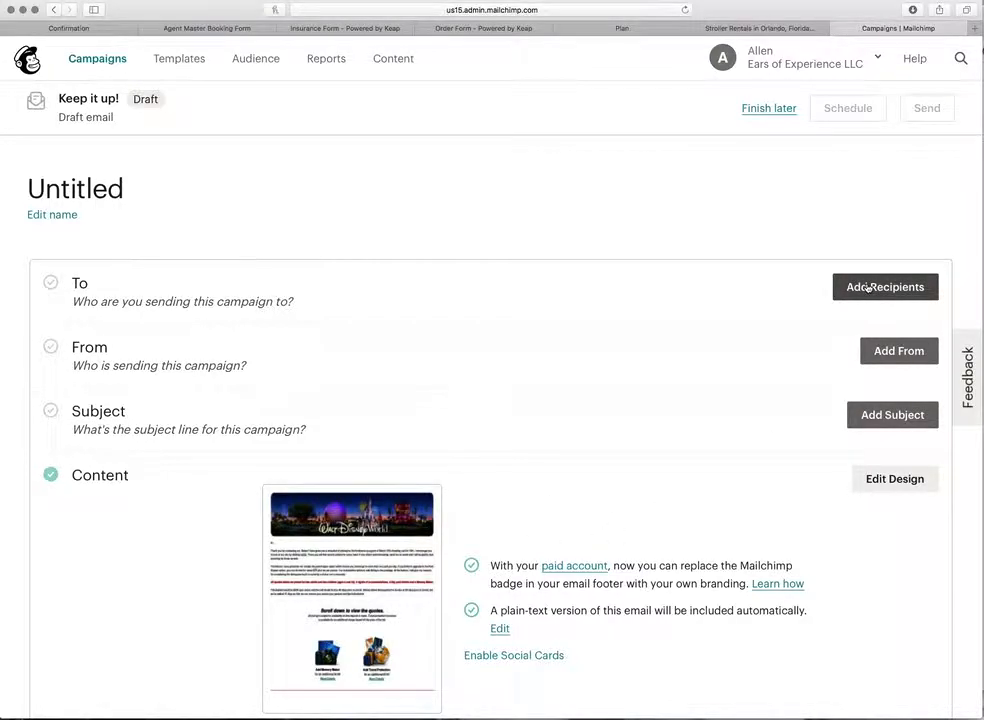
Step: Set the recipients to all subscribers of the New Quotes list and save
left_click(867, 287)
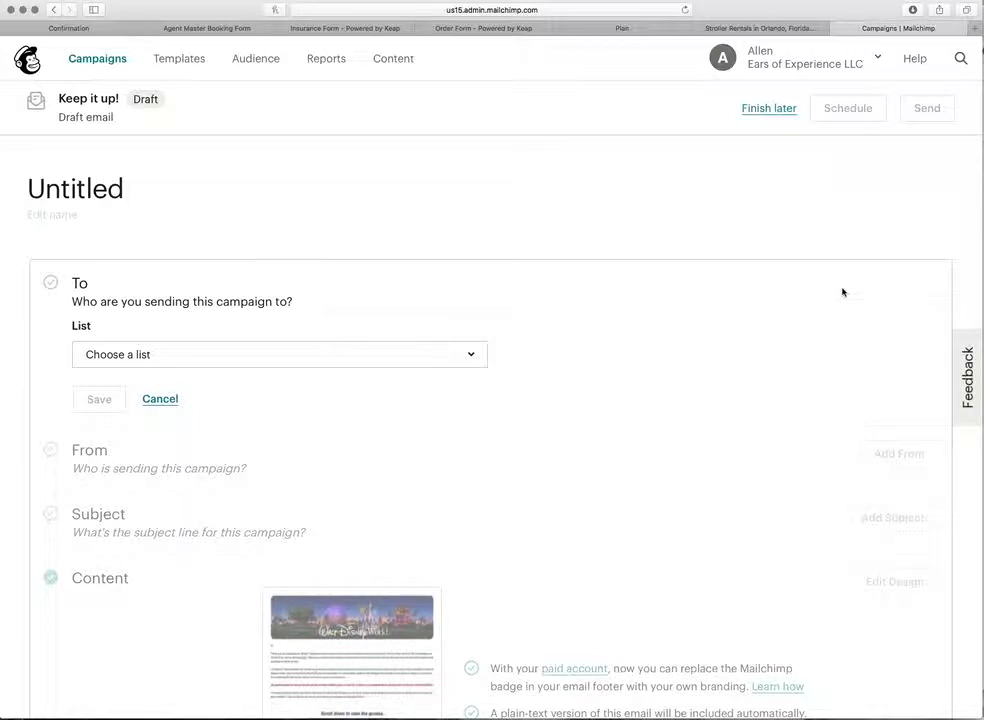
left_click(466, 355)
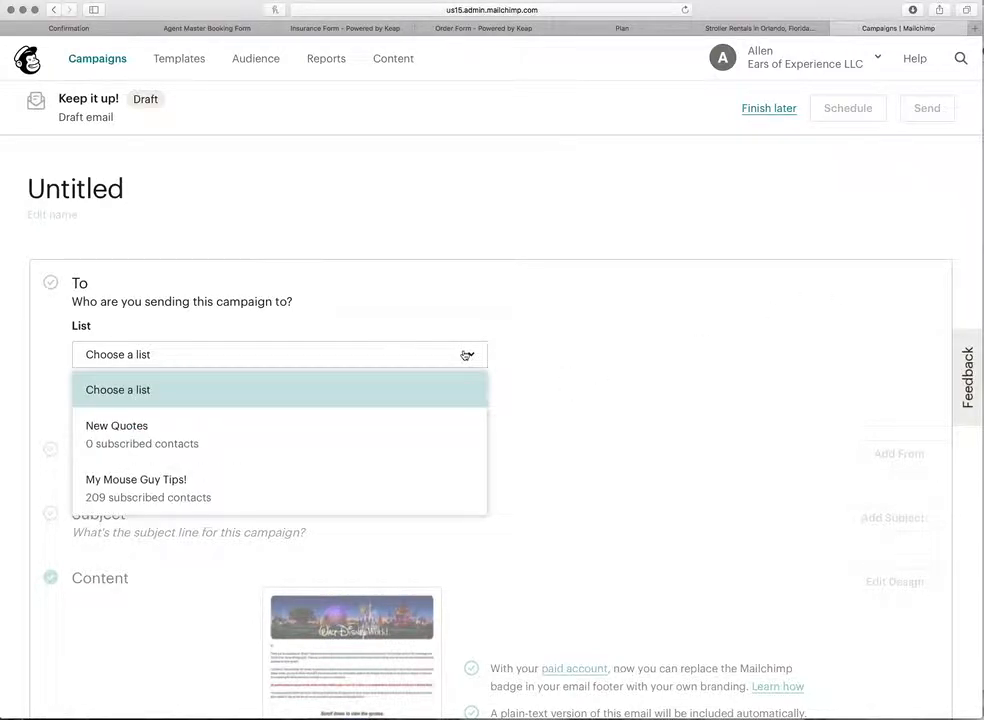
left_click(123, 437)
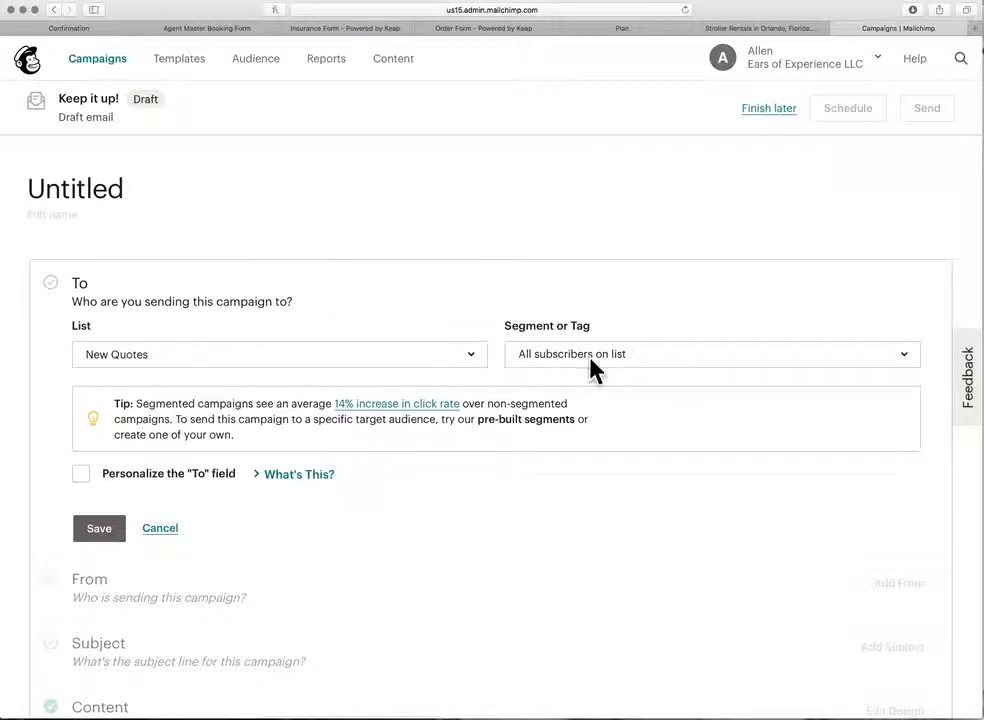
left_click(626, 357)
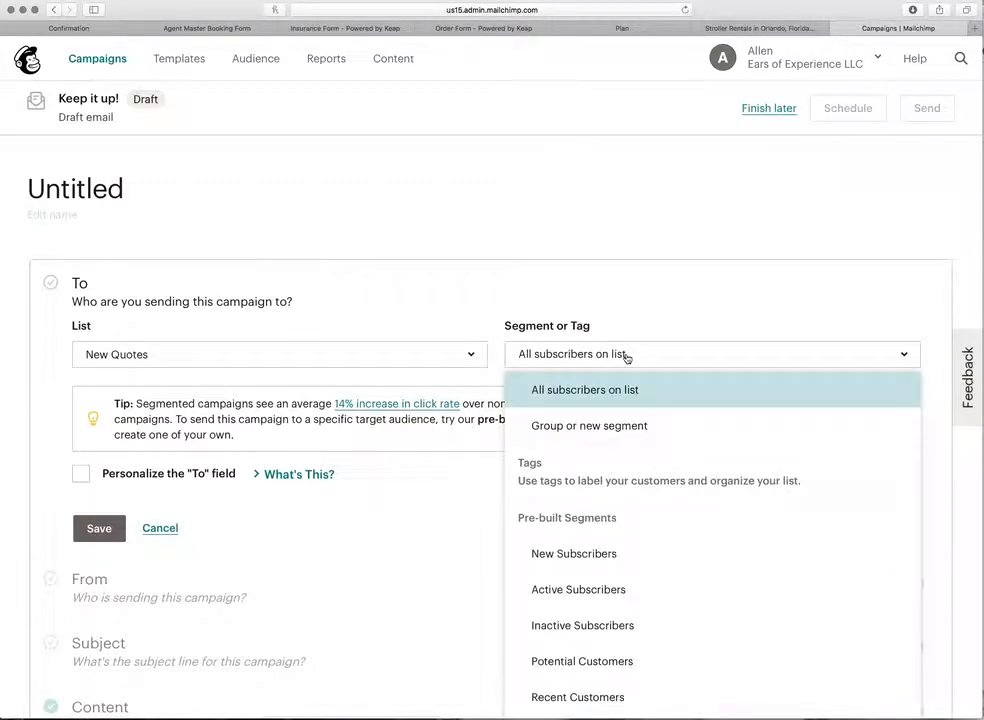
left_click(626, 357)
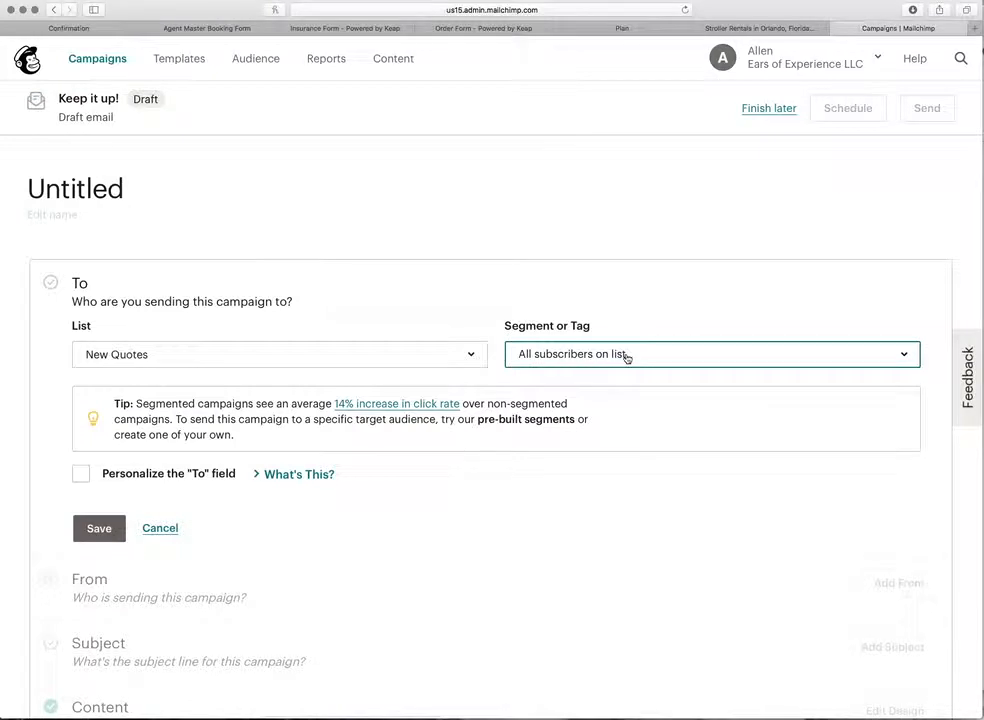
scroll(617, 355, "down", 2)
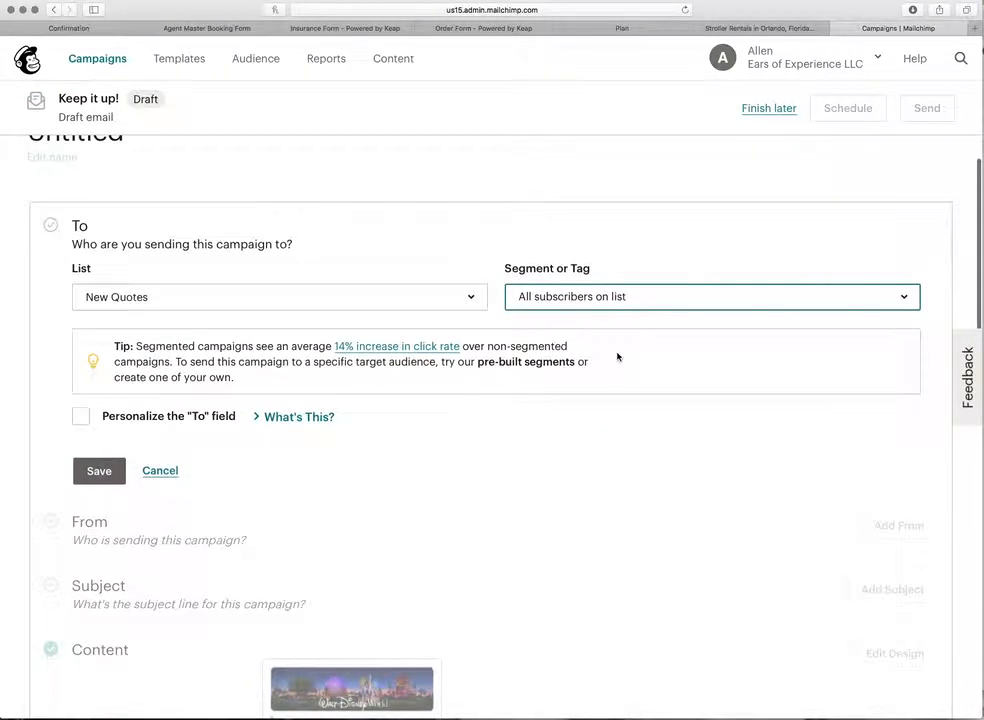
scroll(617, 356, "down", 1)
scroll(613, 334, "down", 2)
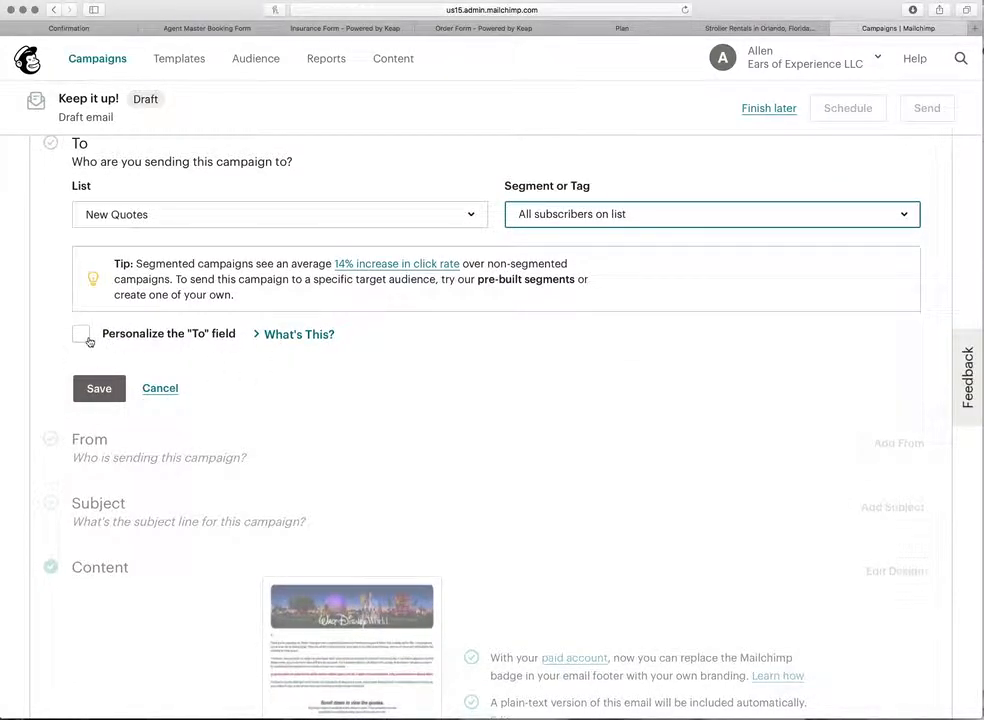
left_click(104, 389)
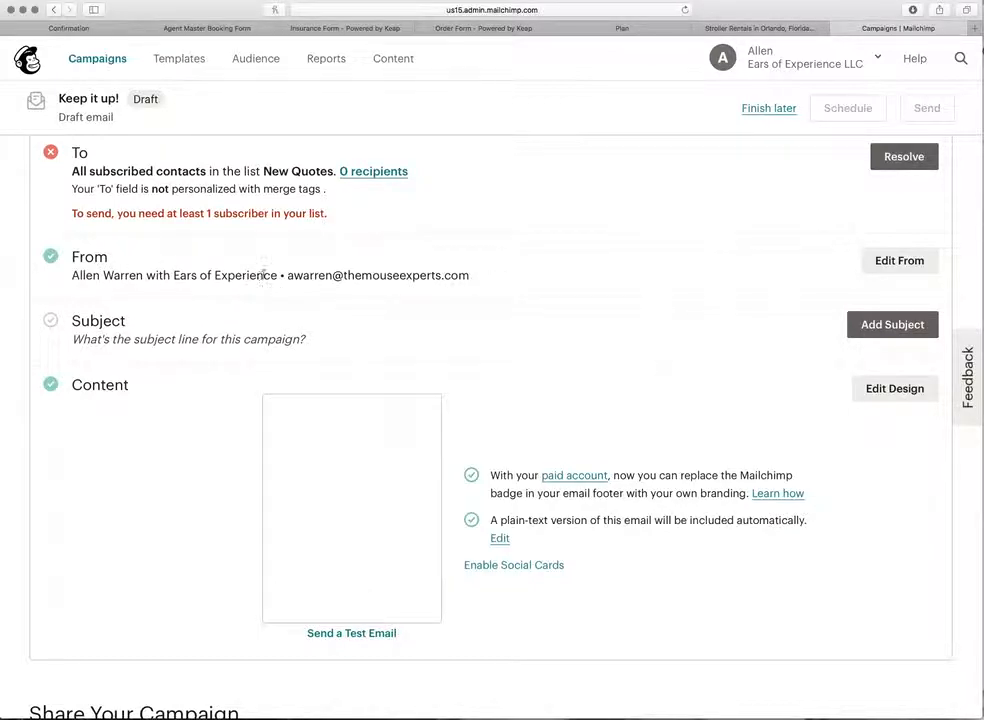
scroll(265, 276, "down", 2)
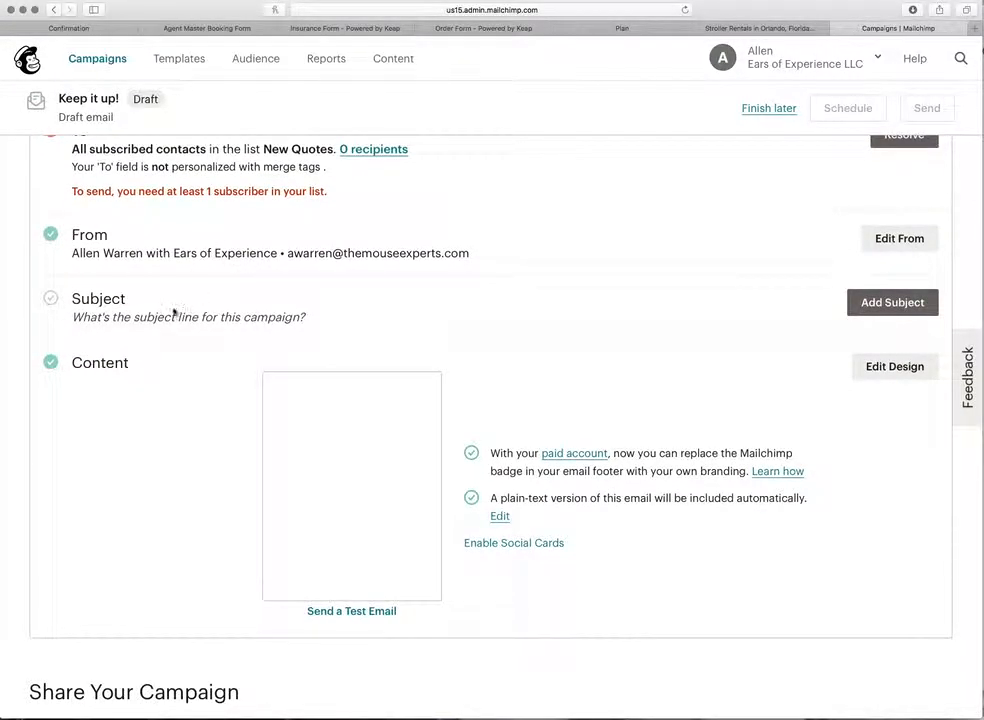
Step: Set the campaign subject line to 'WDW Quote as Requested' and save it
left_click(893, 303)
left_click(375, 376)
type("WDW ")
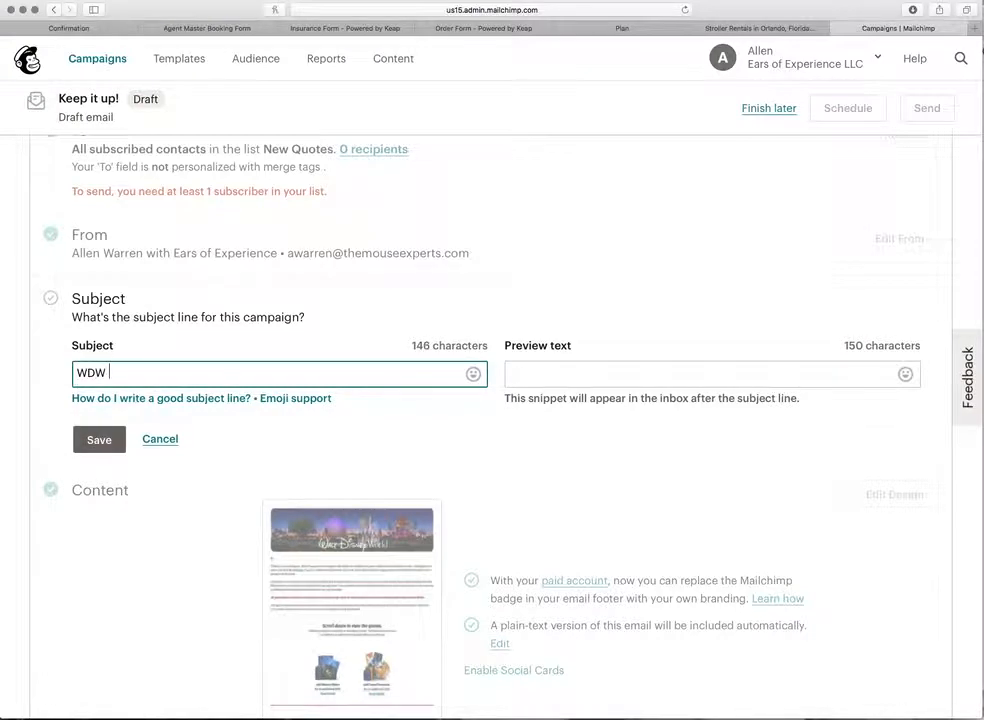
type("Quote as Requested")
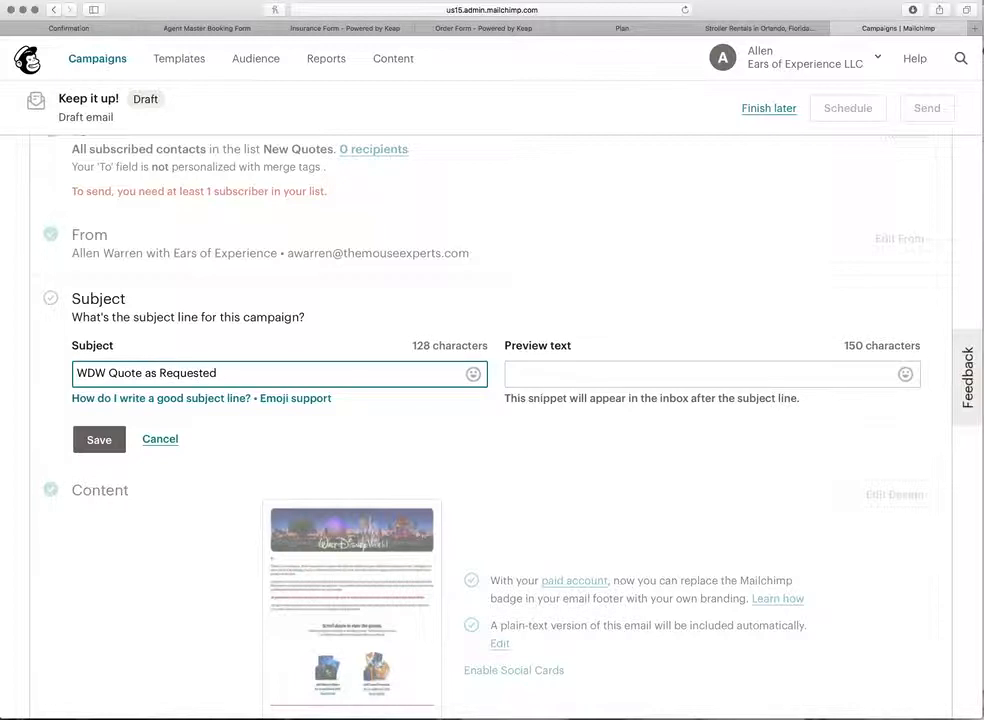
left_click(114, 441)
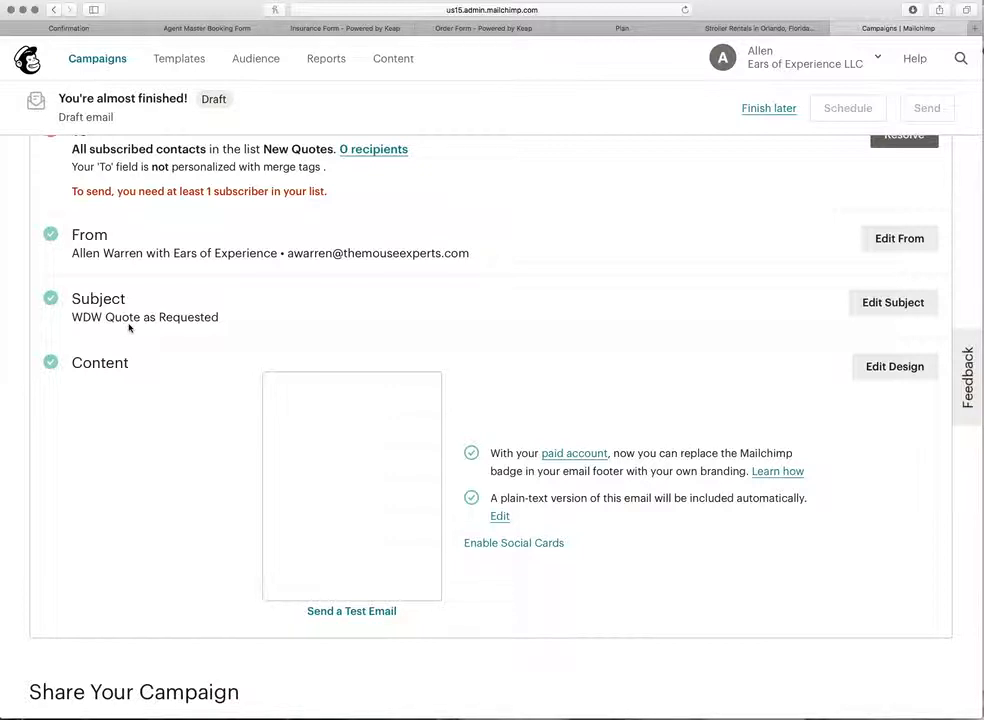
scroll(128, 327, "down", 1)
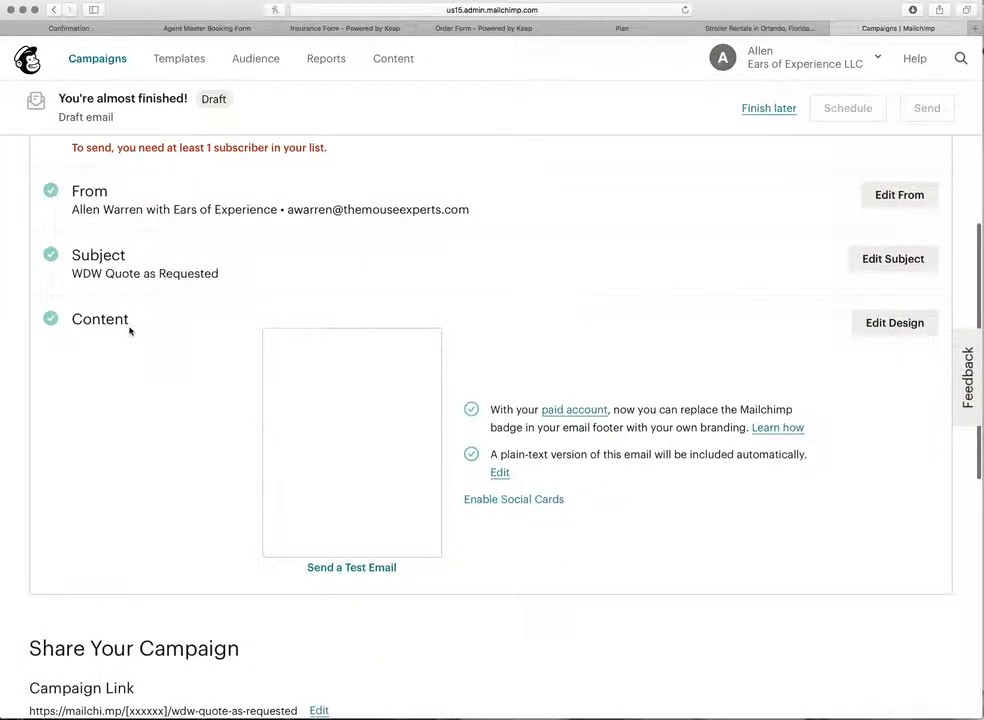
scroll(129, 330, "up", 2)
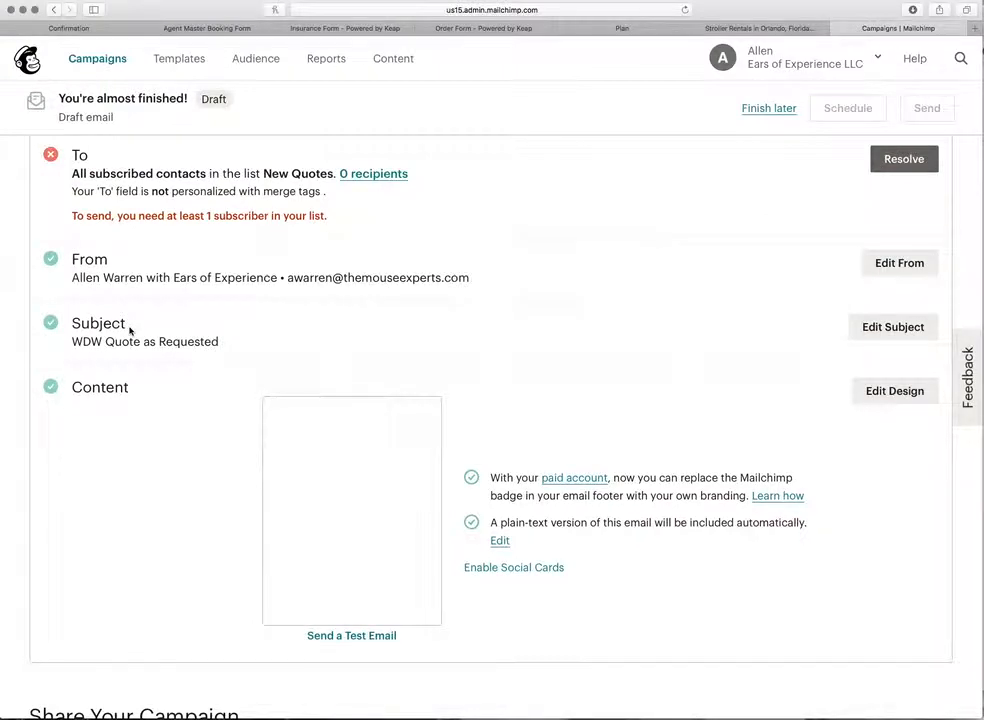
scroll(130, 330, "down", 2)
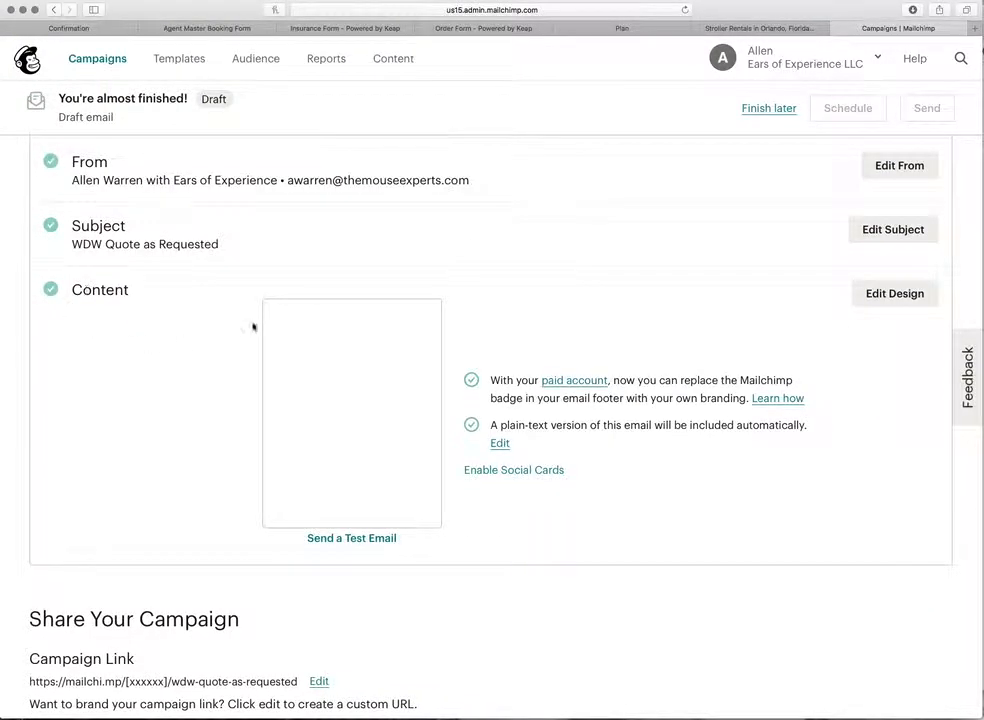
mouse_move(328, 378)
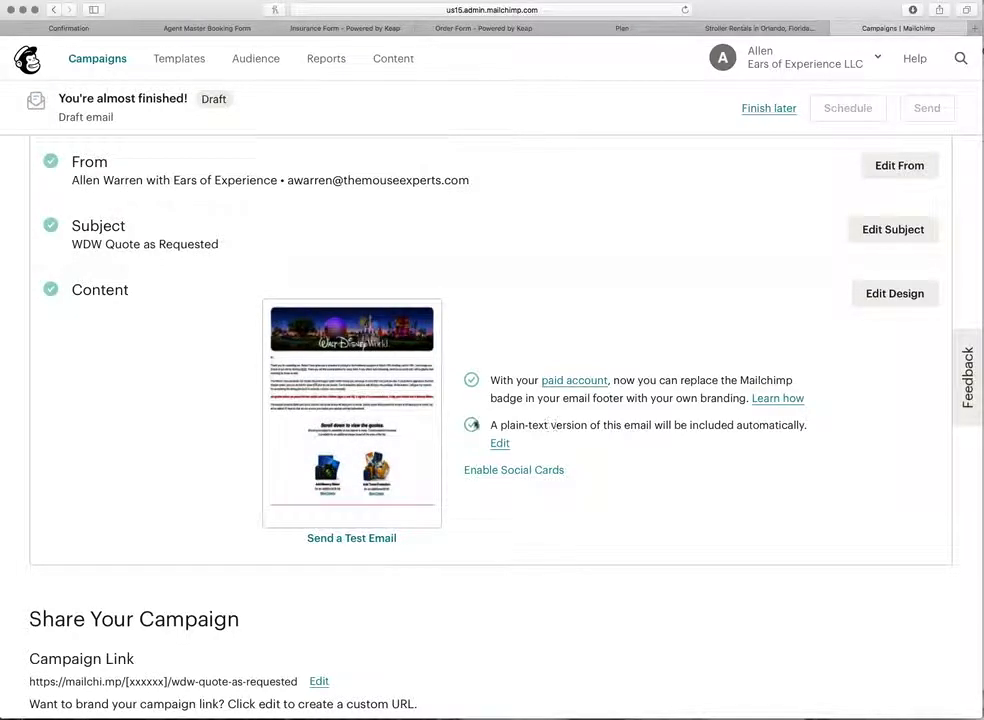
Step: Open the Walt Disney World quote email in the campaign builder's Design step
left_click(895, 294)
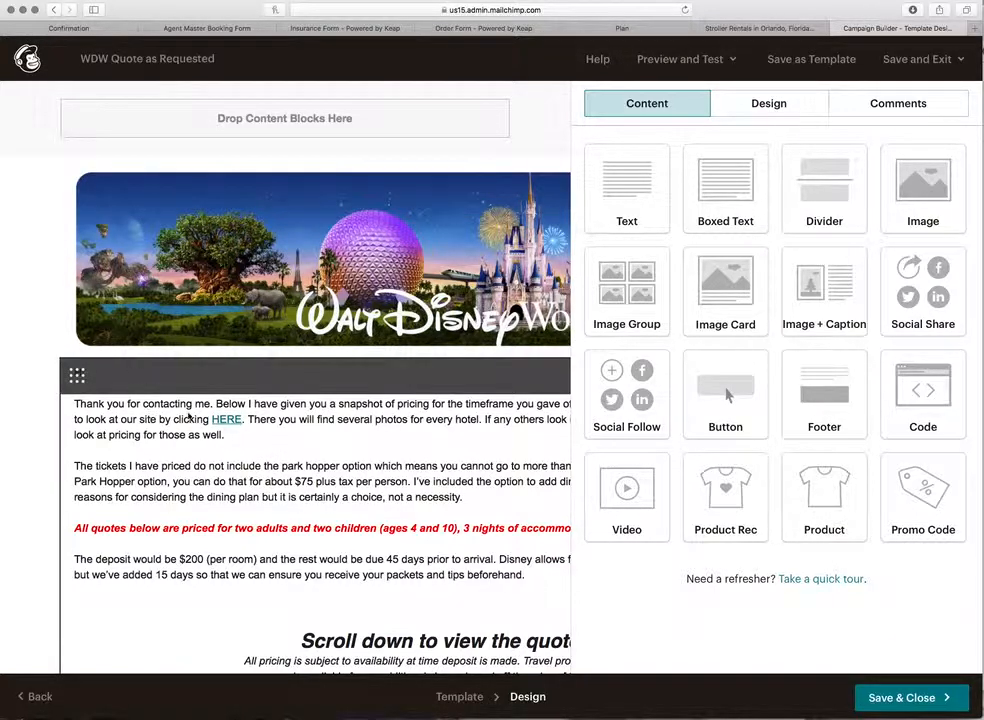
scroll(295, 440, "right", 3)
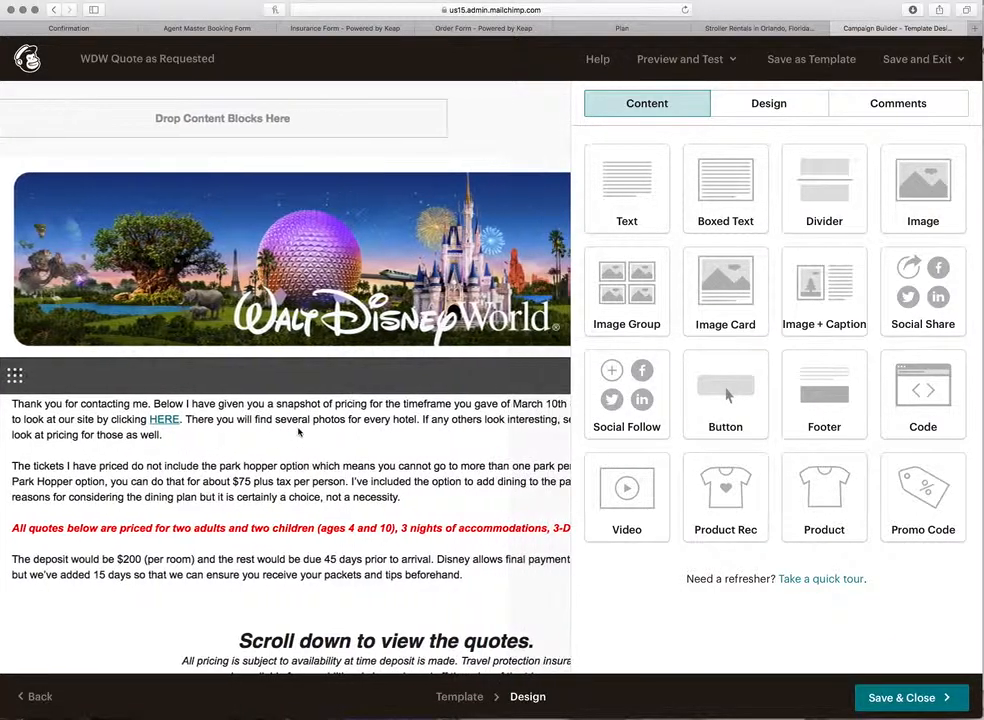
Step: Add the recipient's first name after 'Hi' in the opening text block and save it
left_click(298, 432)
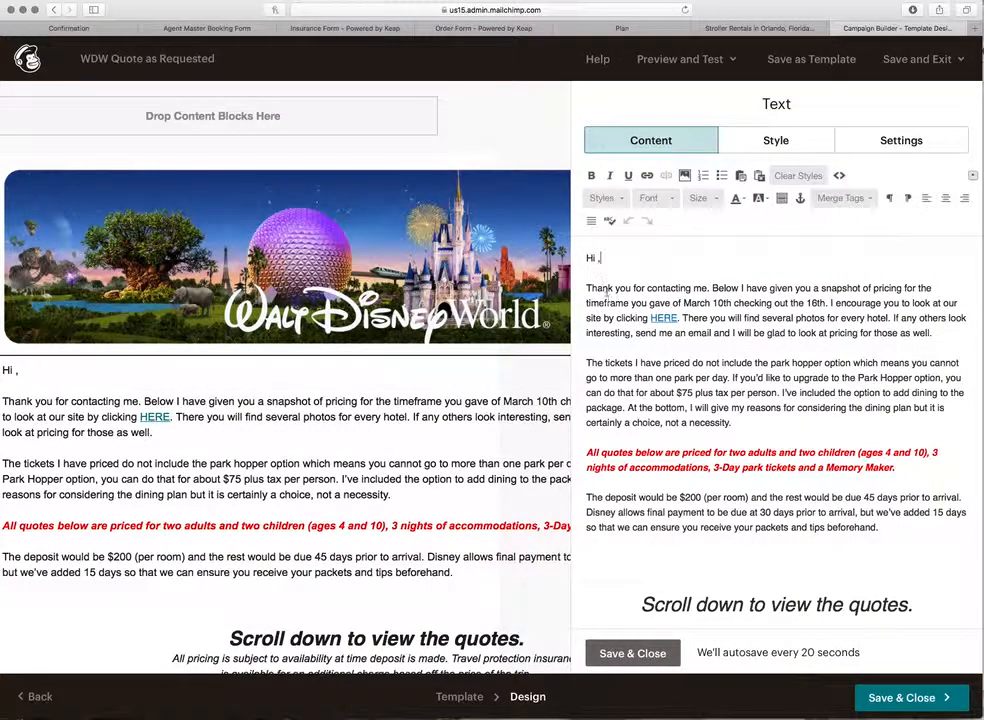
type("Allen")
left_click_drag(827, 303, 685, 303)
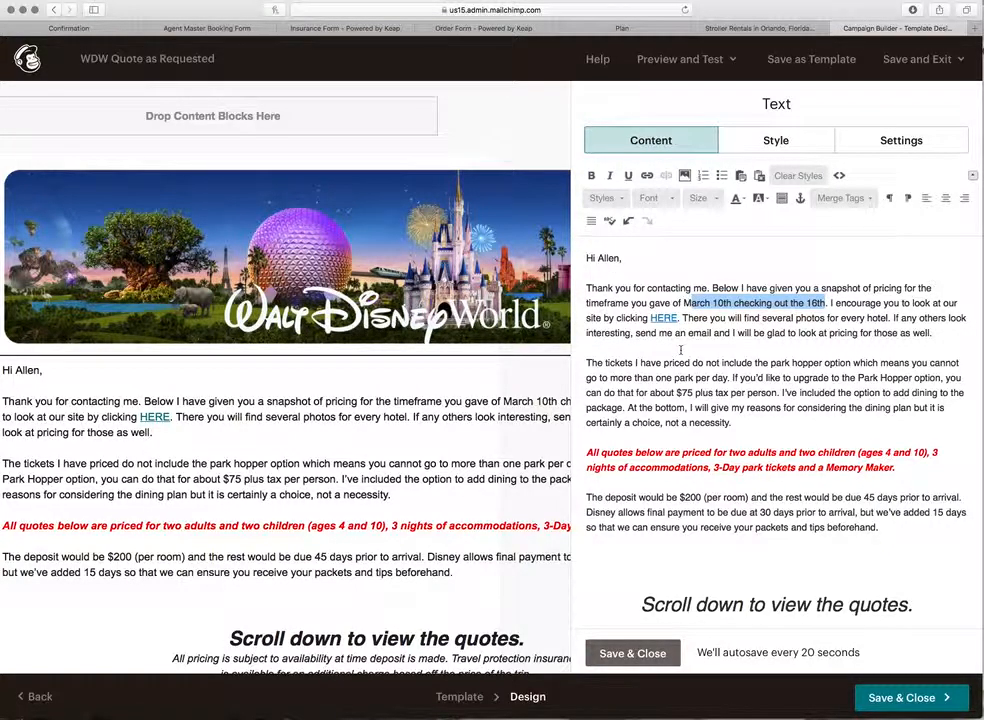
scroll(681, 350, "down", 3)
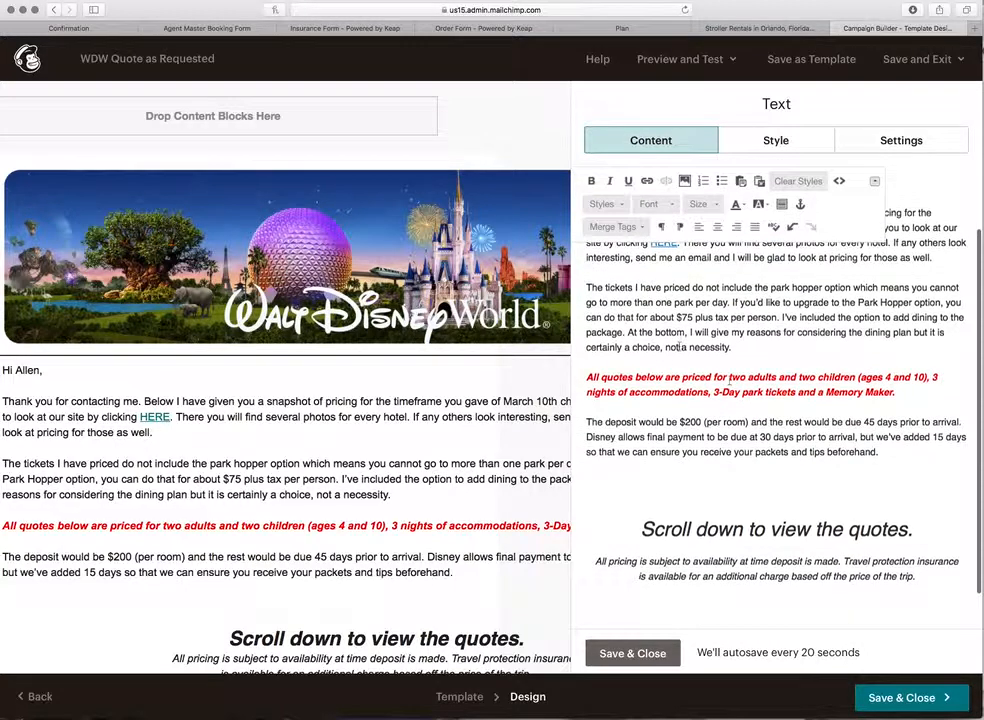
left_click_drag(895, 392, 587, 377)
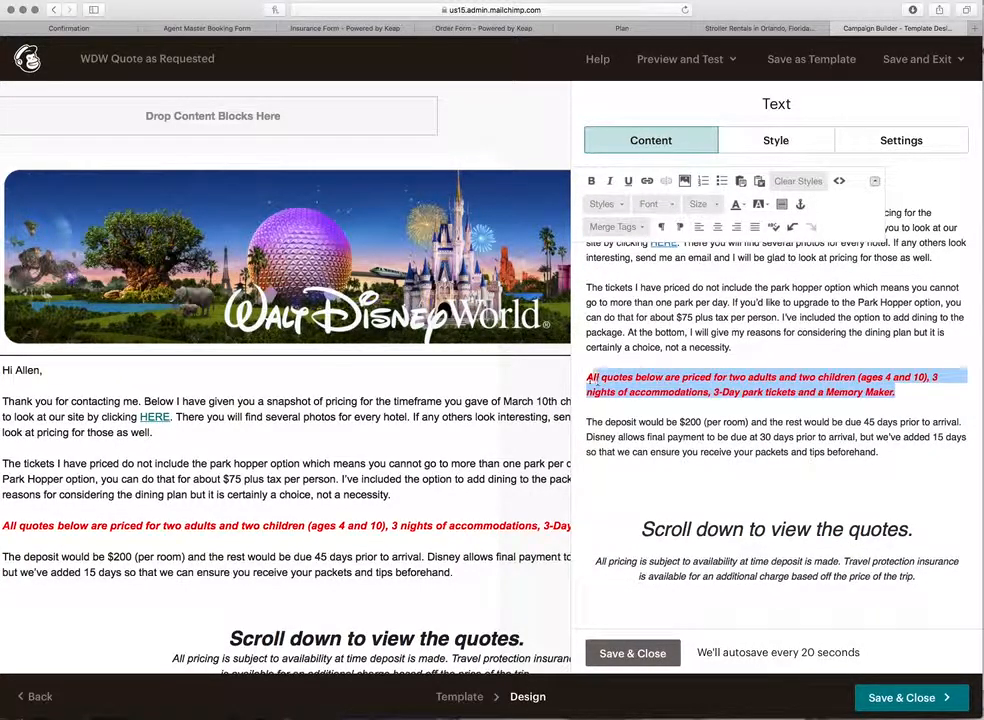
scroll(717, 385, "down", 2)
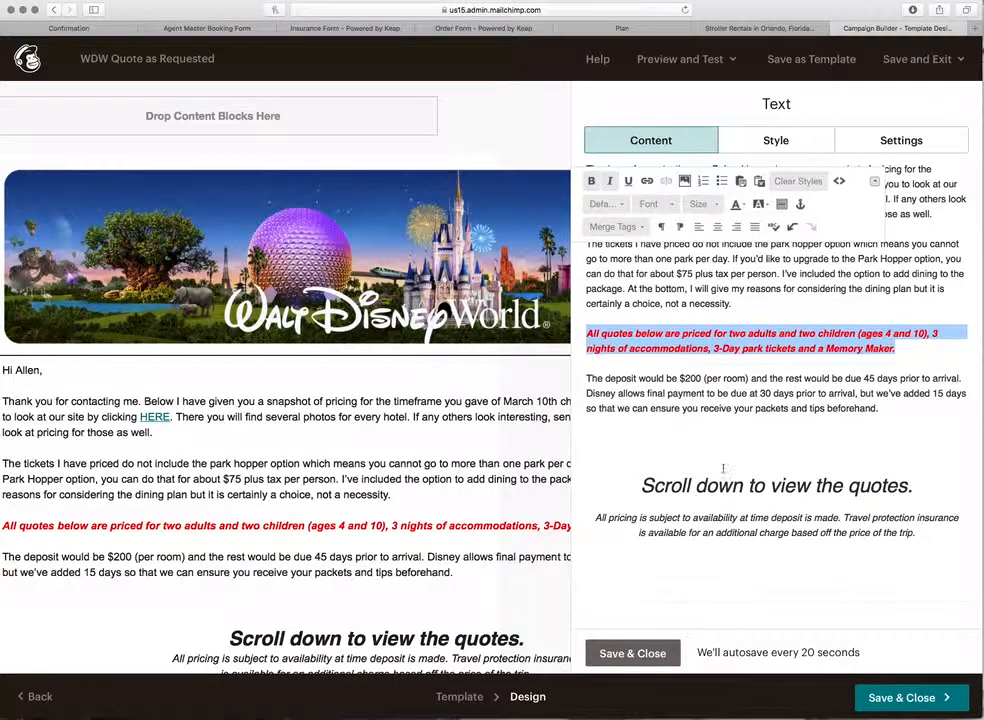
left_click(633, 654)
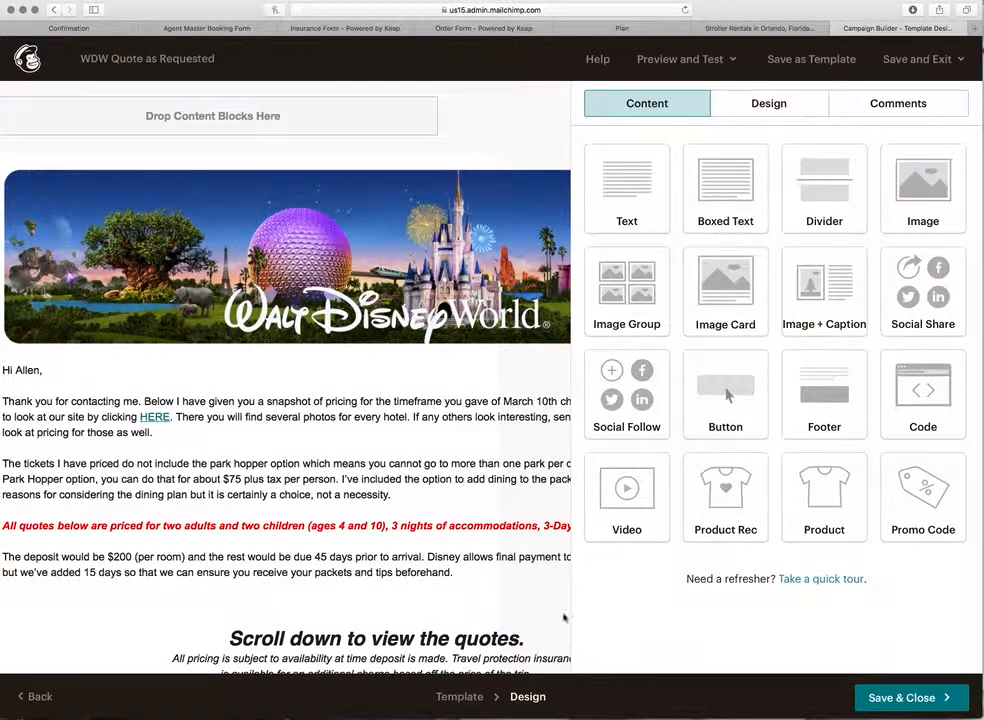
Step: Delete the All-Star Movies Resort block and its Click for Brochure button
scroll(448, 620, "down", 2)
scroll(448, 600, "right", 4)
scroll(448, 586, "down", 10)
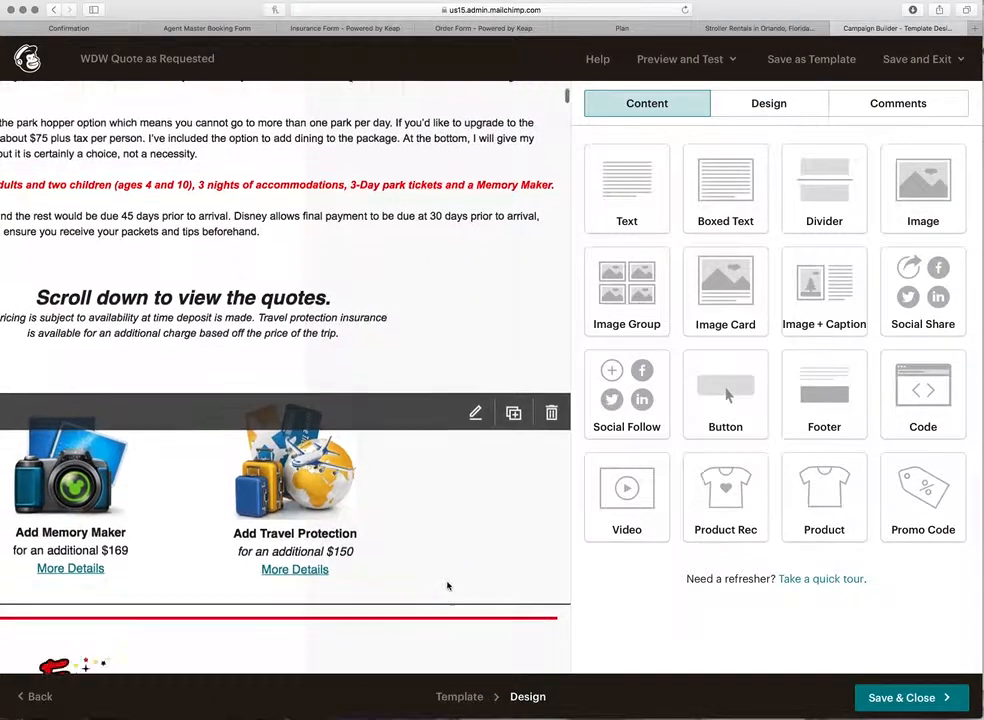
scroll(448, 586, "down", 15)
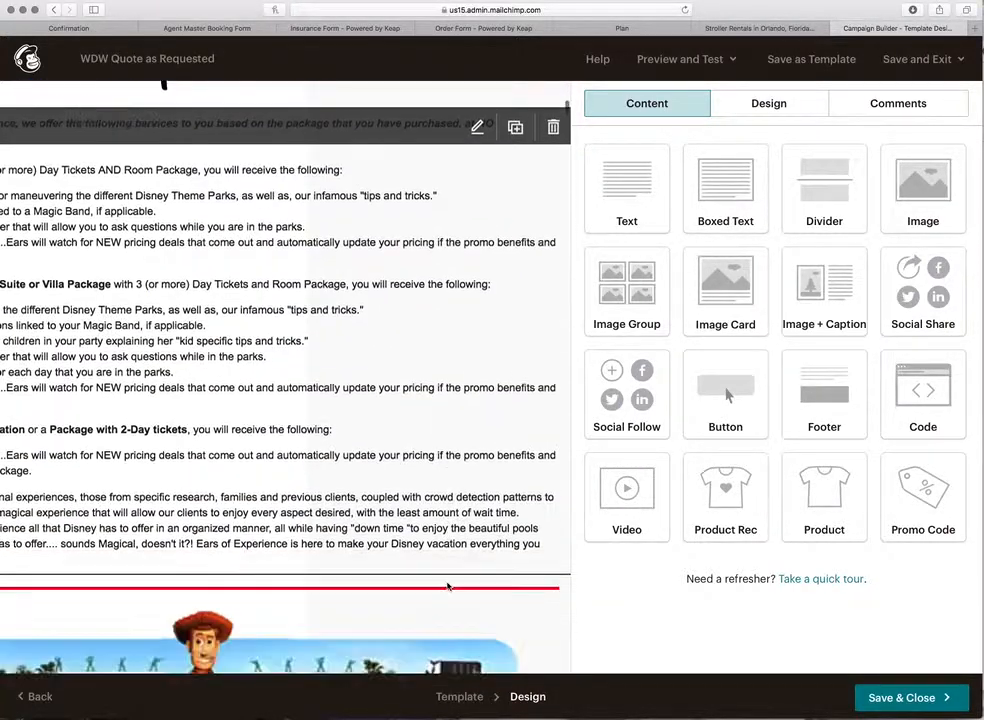
scroll(447, 586, "down", 1)
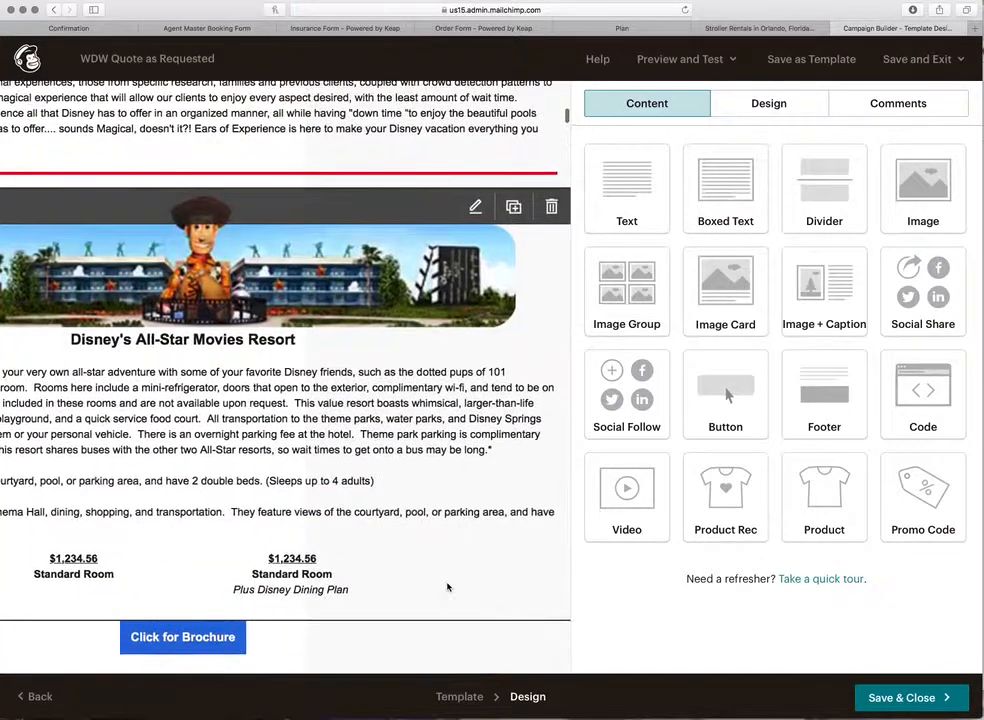
left_click(551, 208)
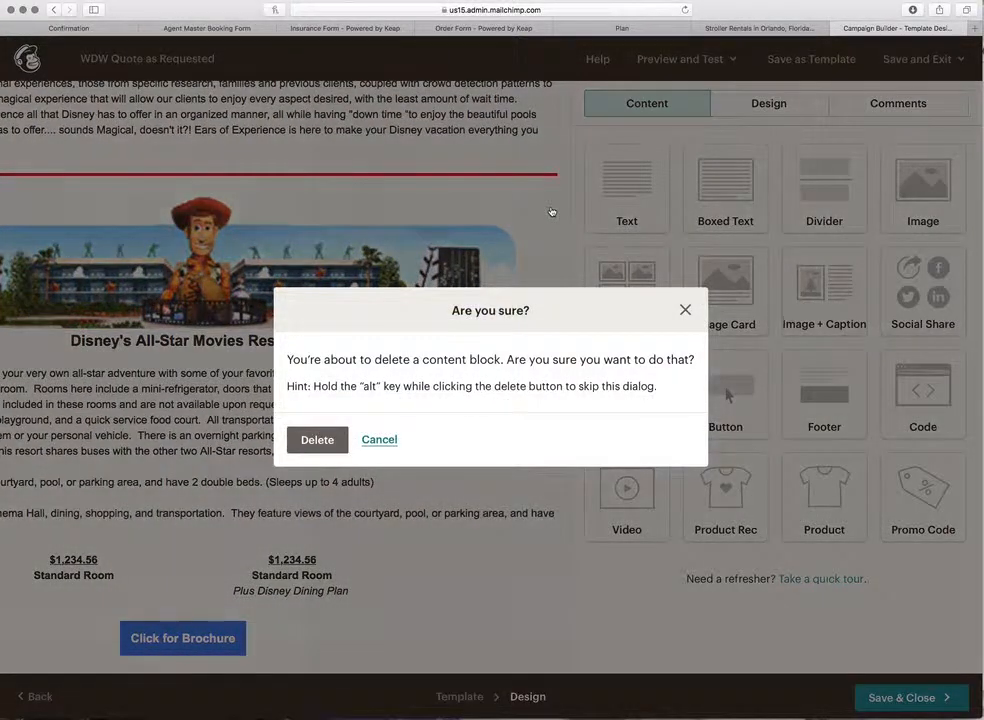
left_click(317, 440)
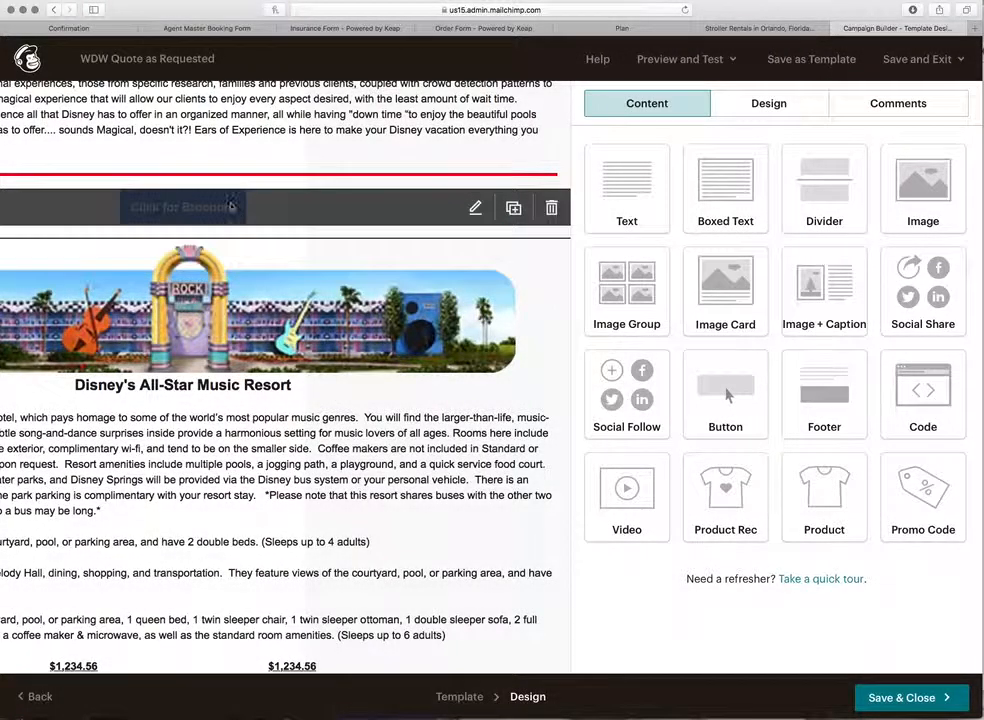
left_click(551, 208)
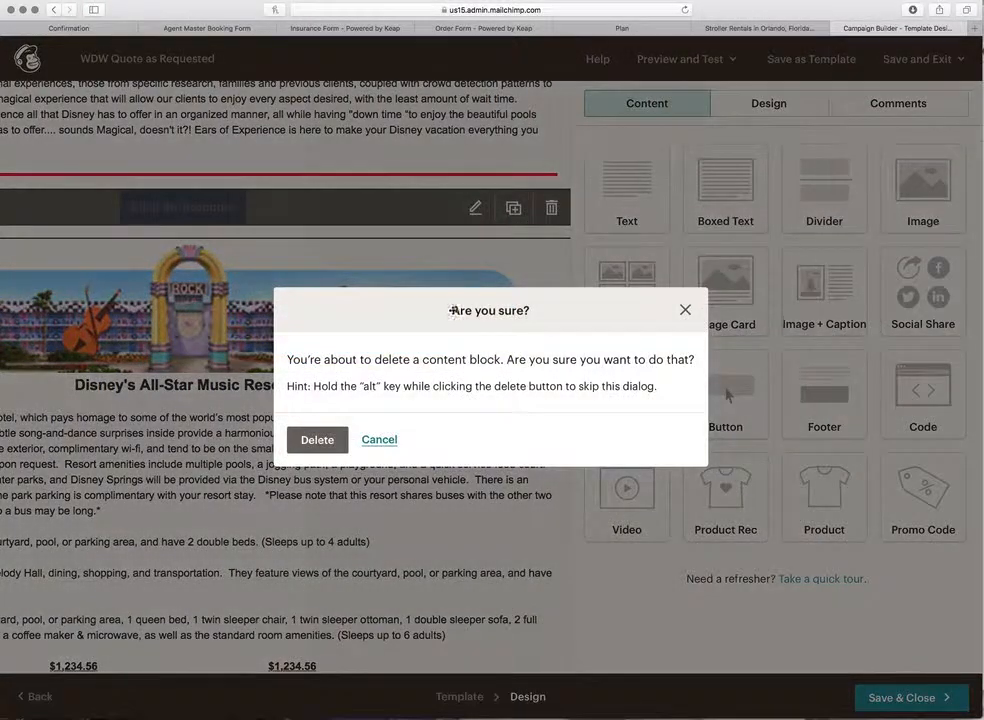
left_click(317, 440)
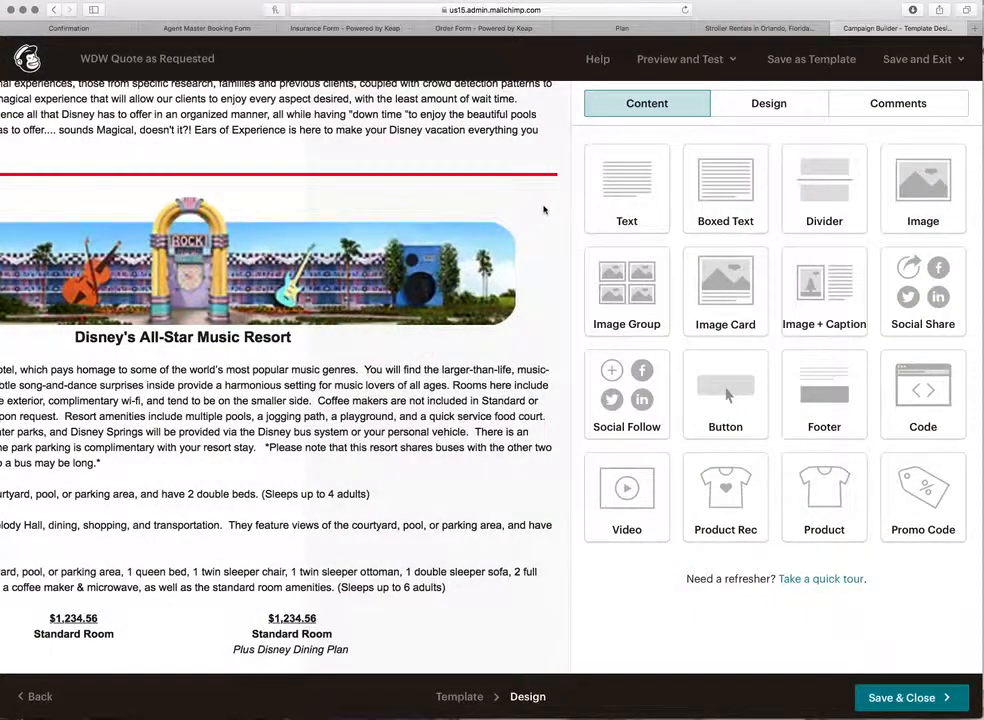
Step: Delete the All-Star Music and All-Star Sports blocks along with their brochure buttons
left_click(551, 208)
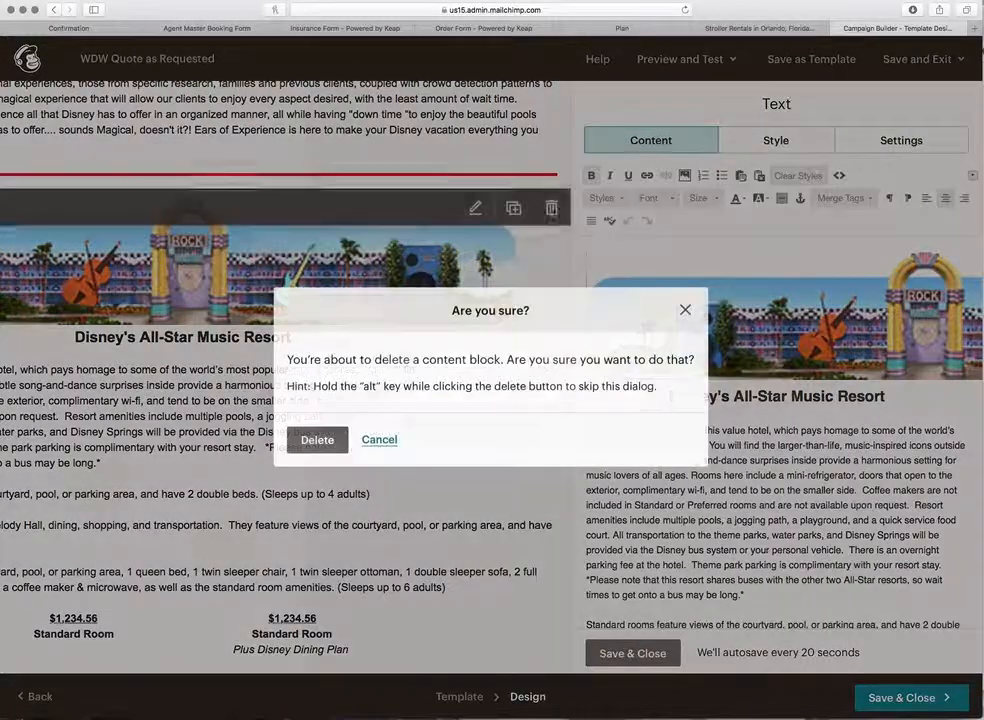
left_click(317, 440)
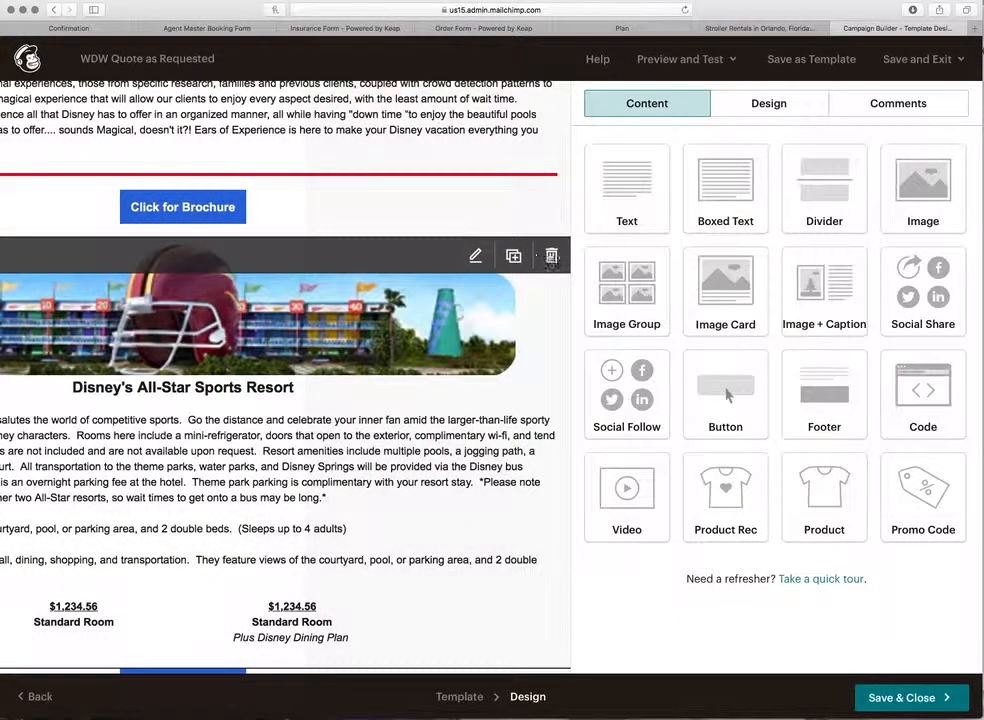
left_click(551, 208)
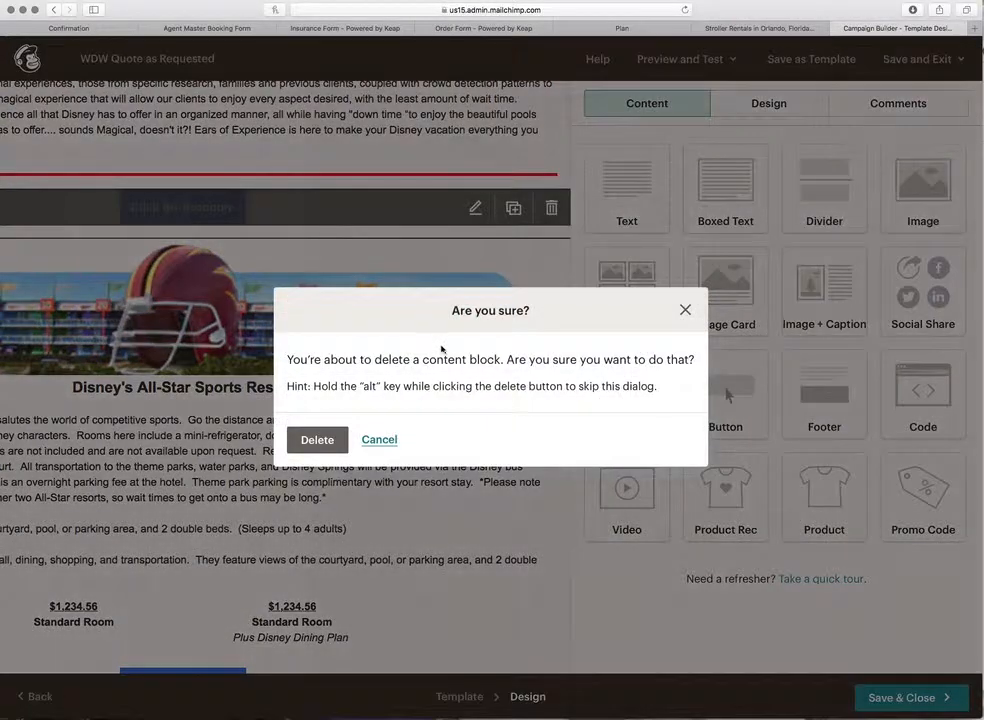
left_click(320, 500)
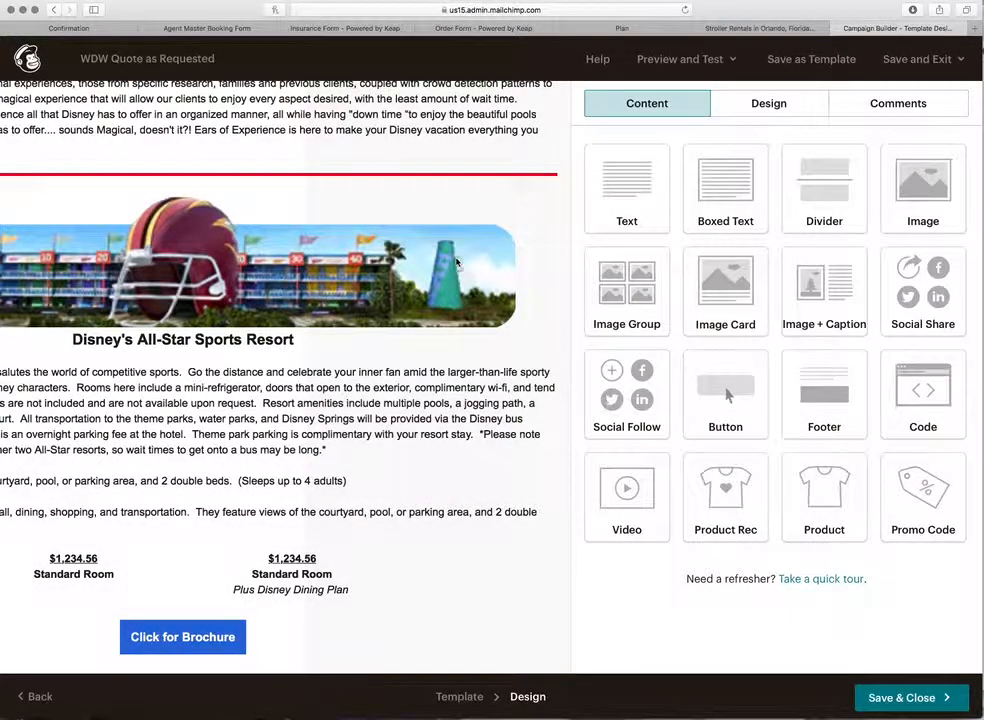
left_click(456, 262)
left_click(551, 208)
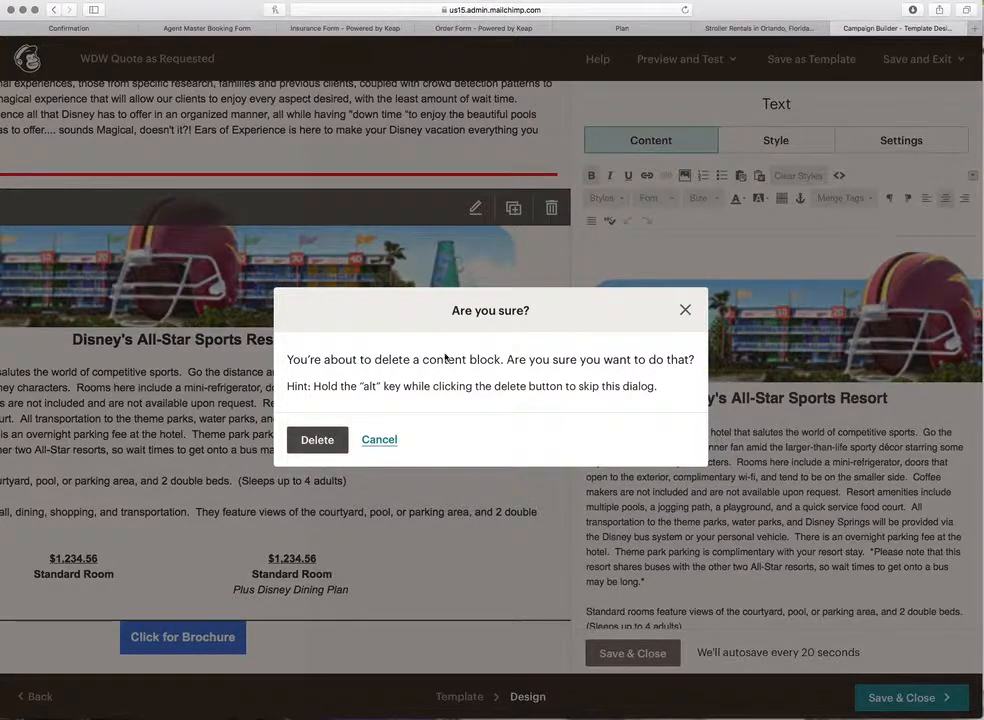
left_click(317, 440)
left_click(551, 208)
left_click(318, 440)
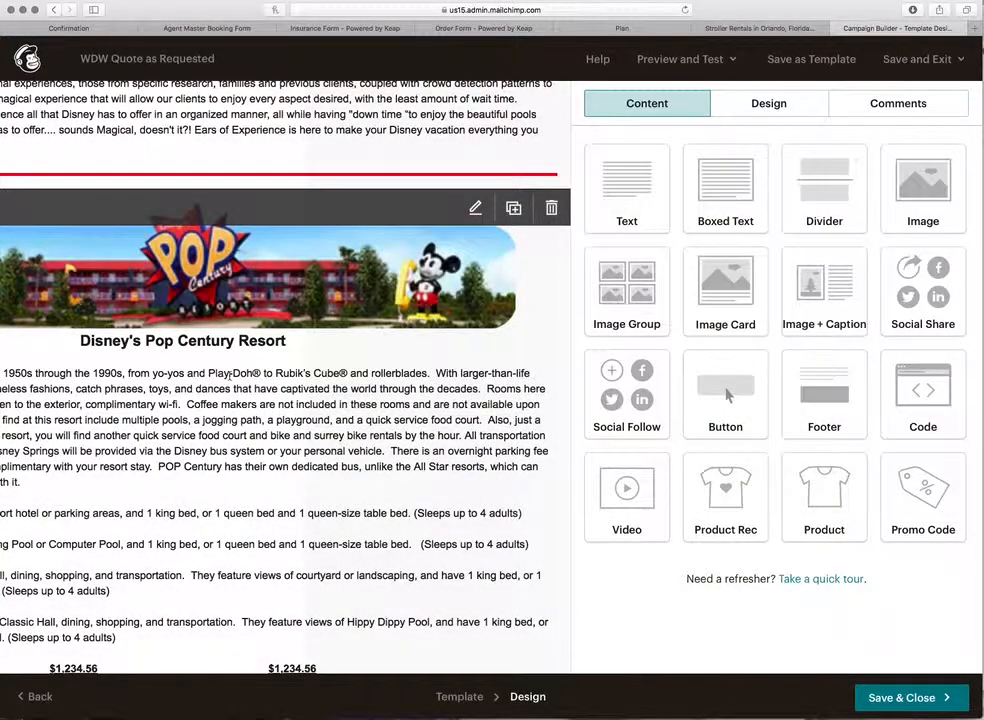
left_click(322, 388)
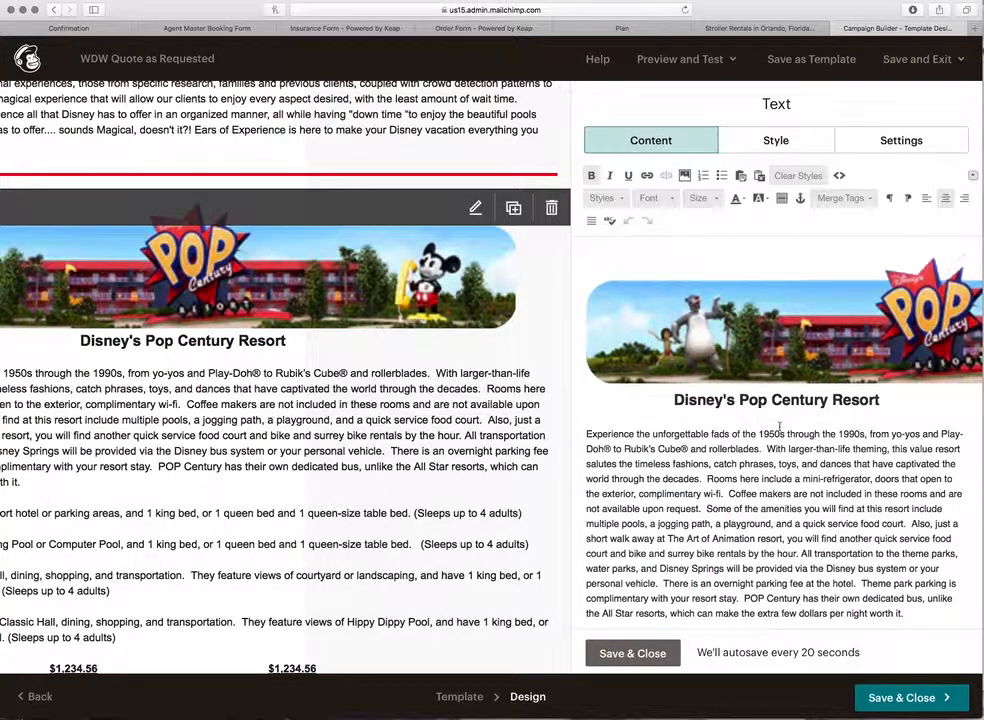
Step: Delete the Standard, Pool View and Preferred Pool View paragraphs from the Pop Century block
scroll(764, 417, "down", 10)
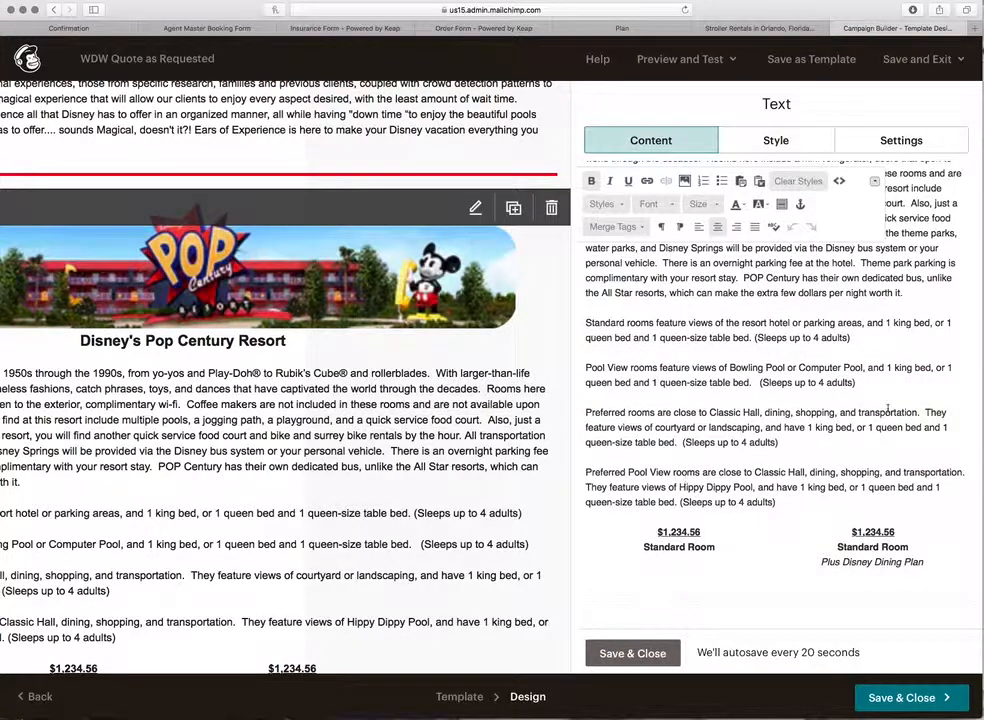
left_click_drag(875, 391, 589, 309)
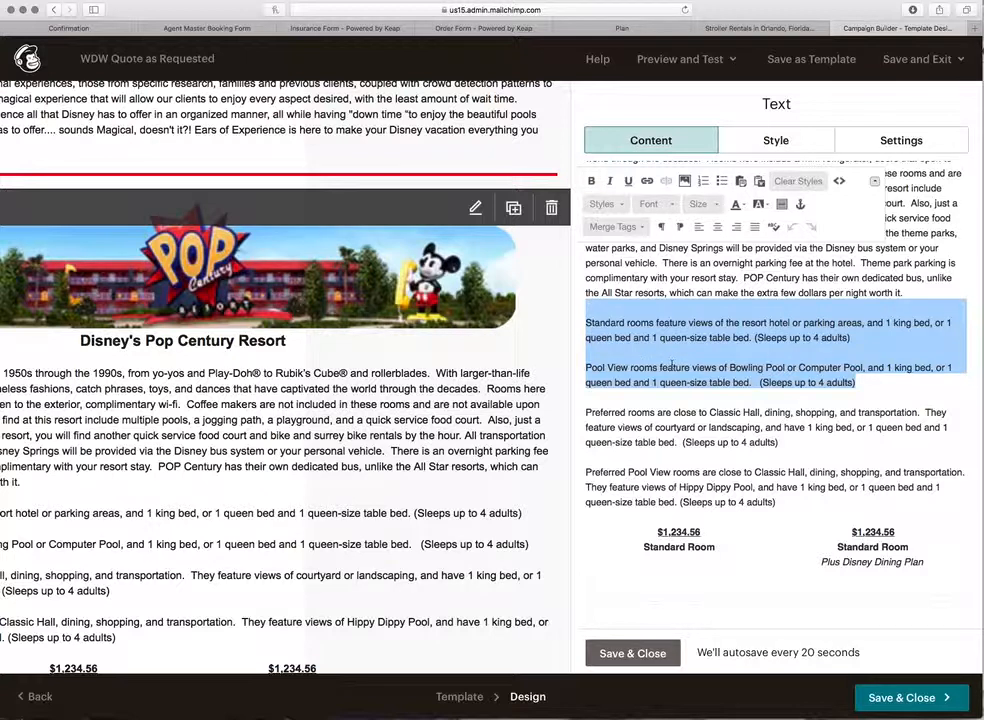
key("BackSpace")
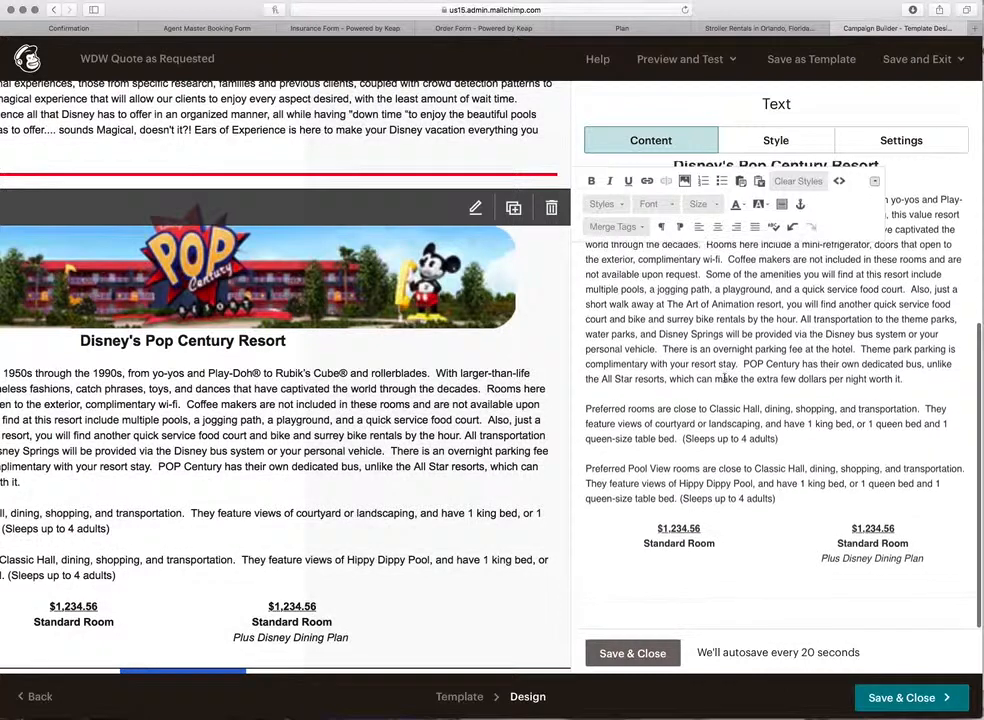
left_click_drag(649, 487, 587, 471)
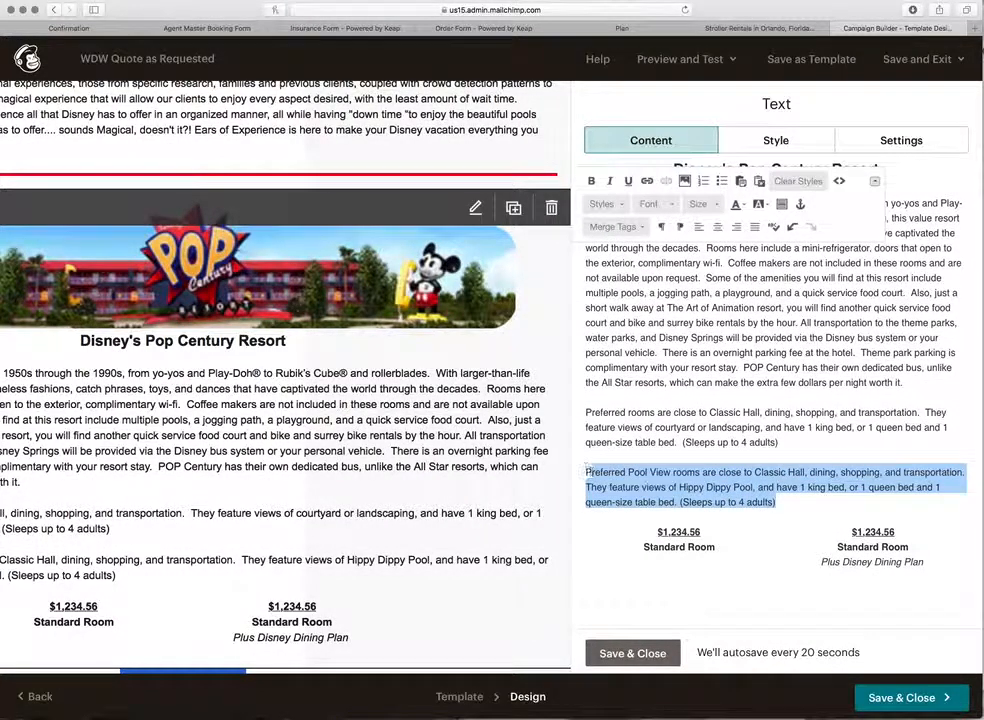
key("BackSpace")
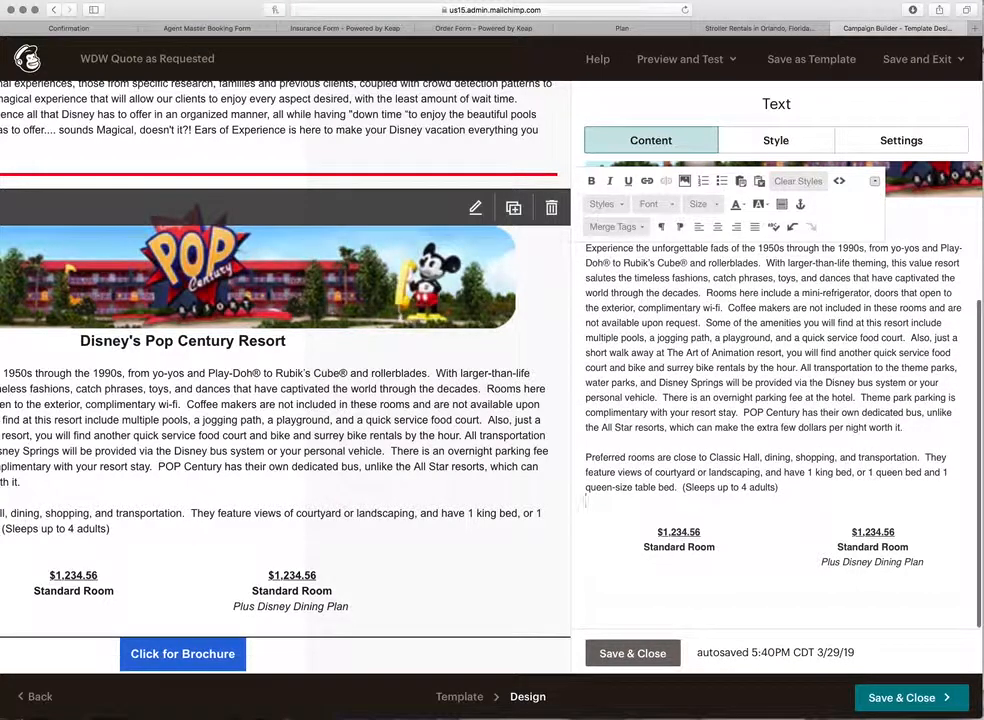
Step: Rename the first price label to 'Preferred Room' and save the Pop Century block
left_click(681, 549)
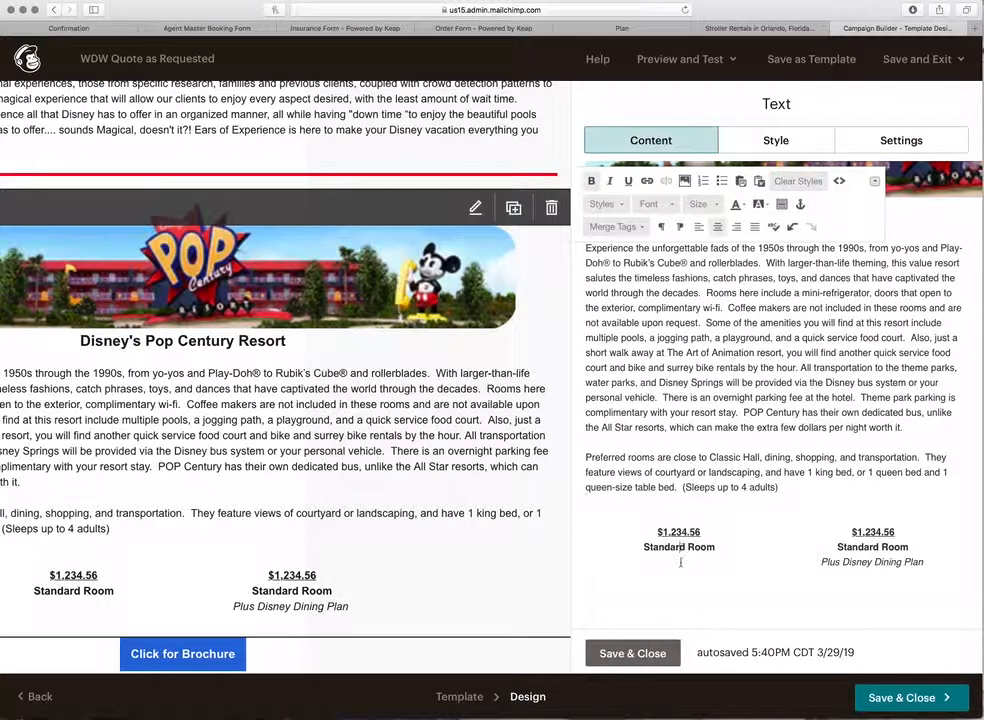
key("BackSpace")
key("BackSpace")
key("BackSpace")
key("BackSpace")
key("BackSpace")
key("BackSpace")
key("BackSpace")
type("Preferre")
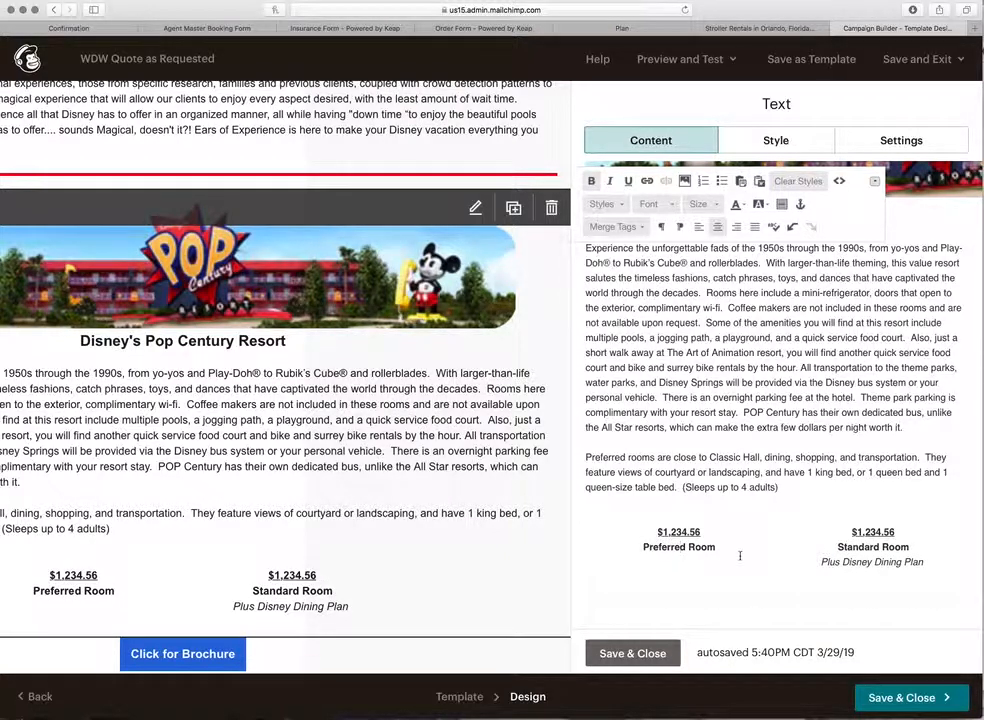
left_click_drag(720, 537, 630, 531)
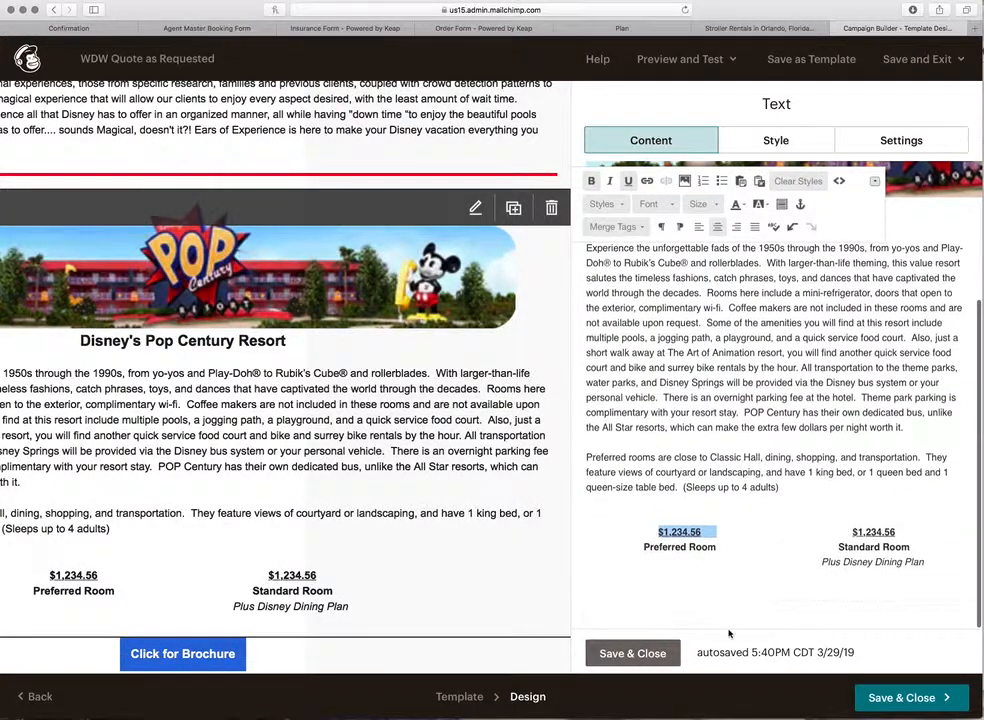
left_click(632, 653)
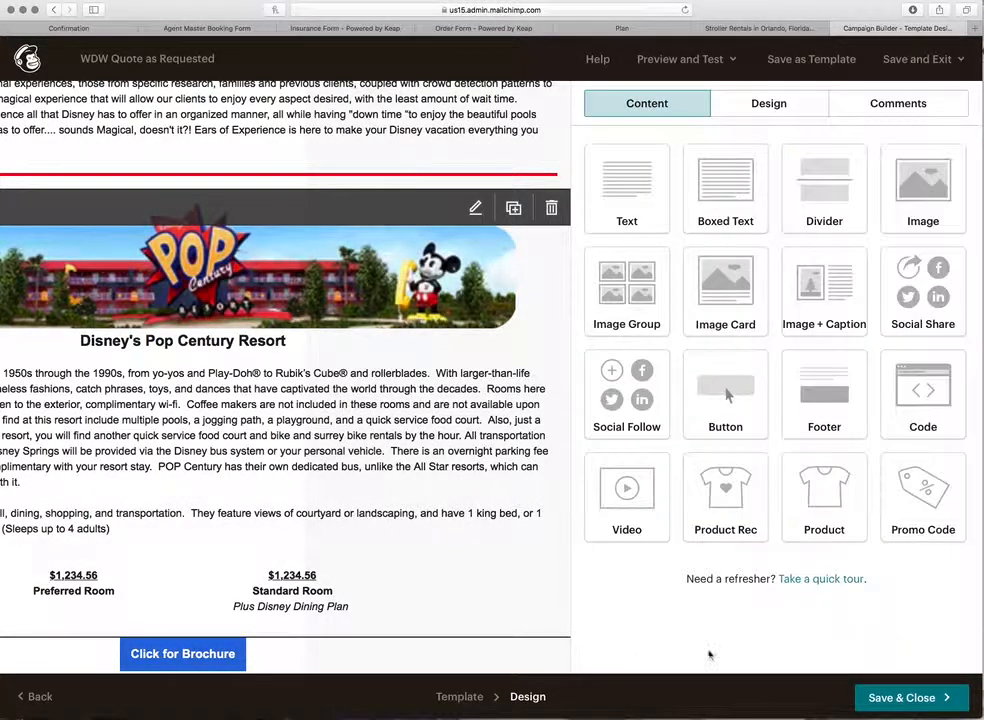
Step: Open the Disney's Coronado Springs Resort block in the text editor and review its construction note
scroll(316, 530, "down", 3)
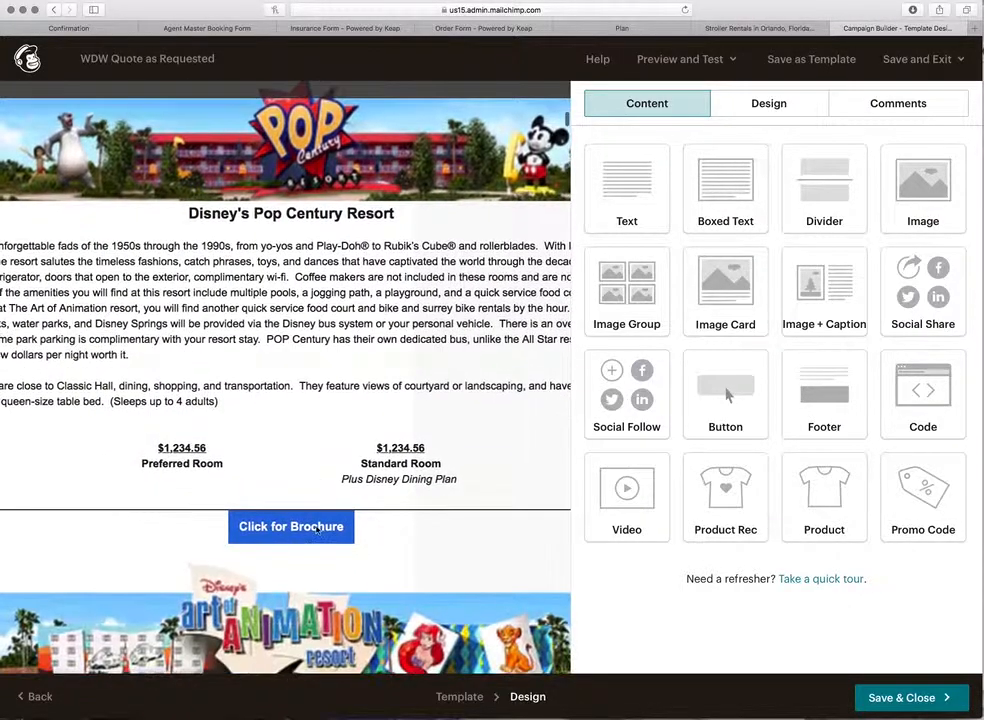
scroll(333, 549, "down", 15)
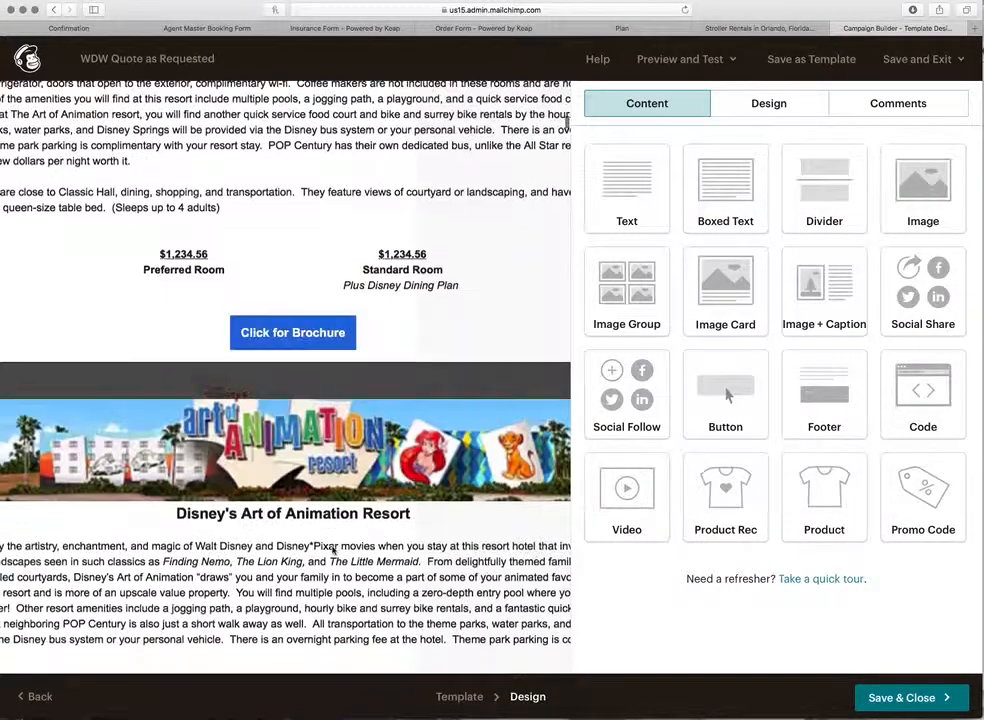
scroll(333, 549, "down", 15)
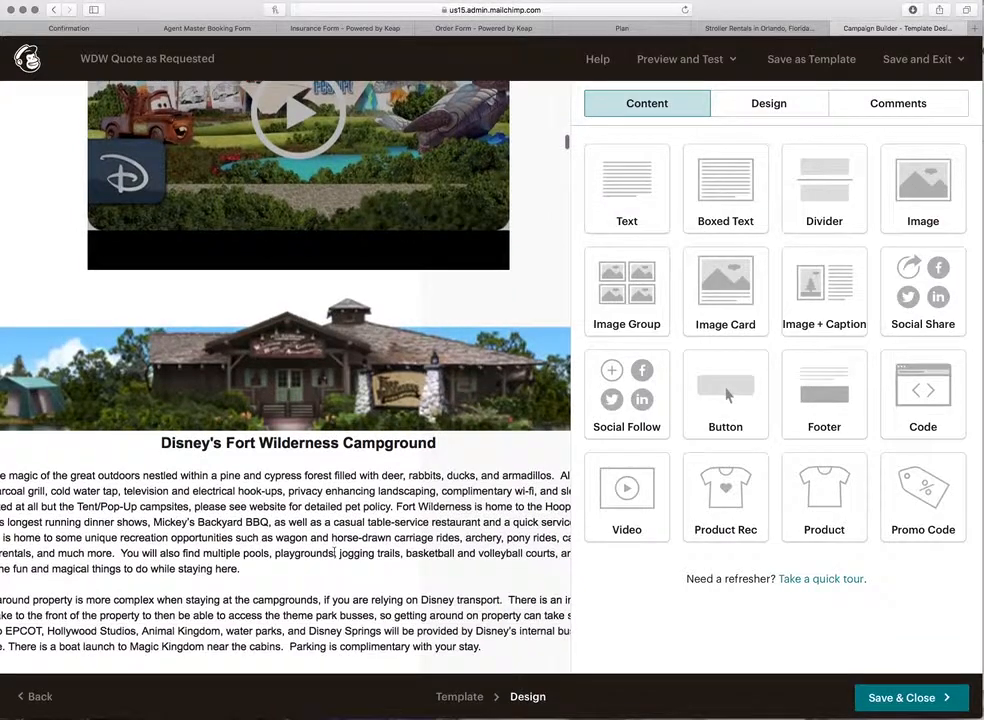
scroll(334, 550, "down", 14)
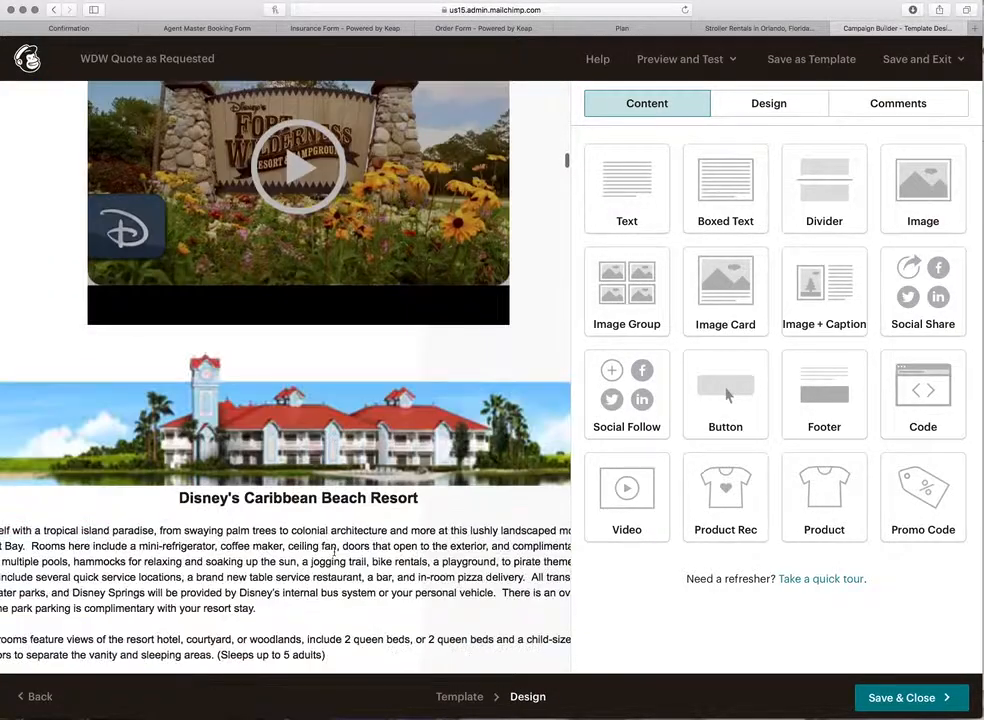
scroll(334, 551, "down", 5)
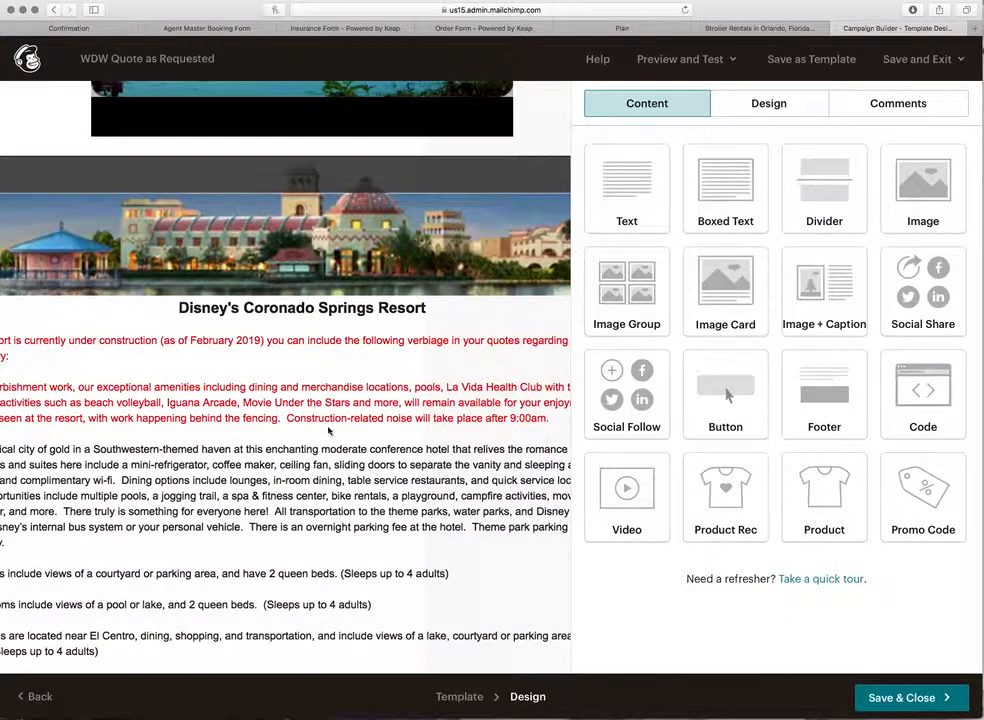
scroll(320, 450, "down", 1)
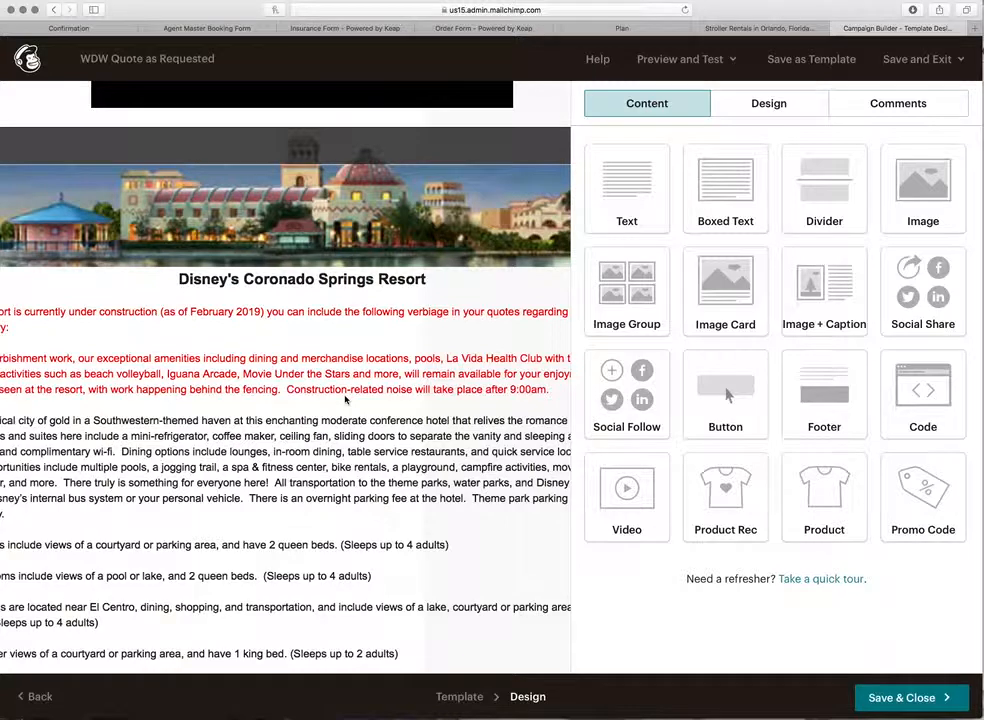
left_click(345, 400)
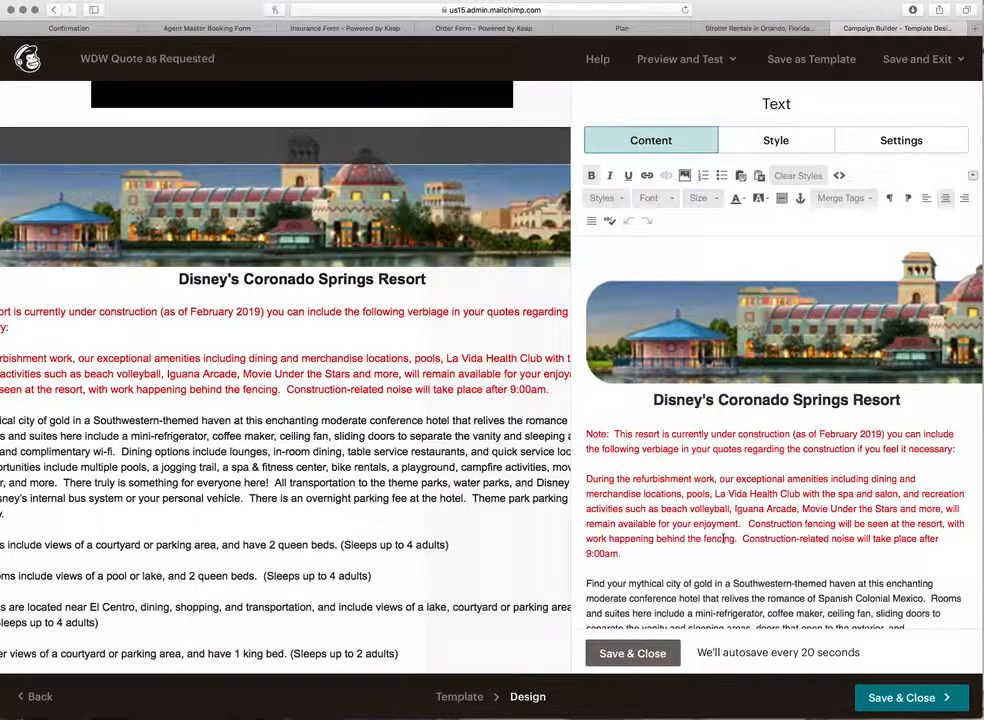
scroll(714, 519, "down", 2)
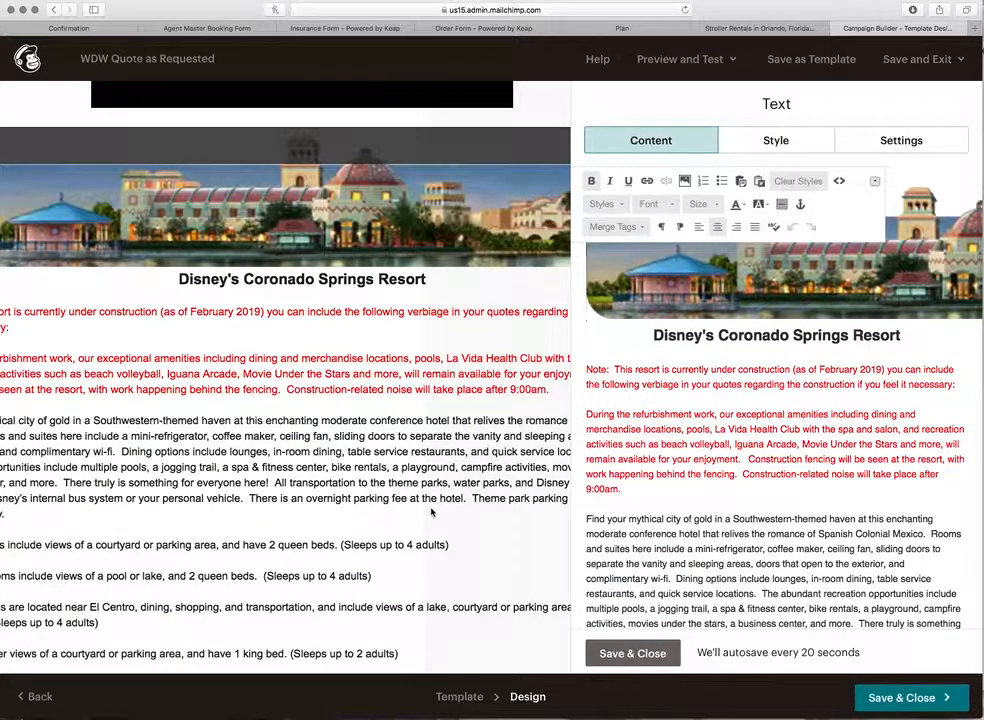
scroll(431, 513, "down", 15)
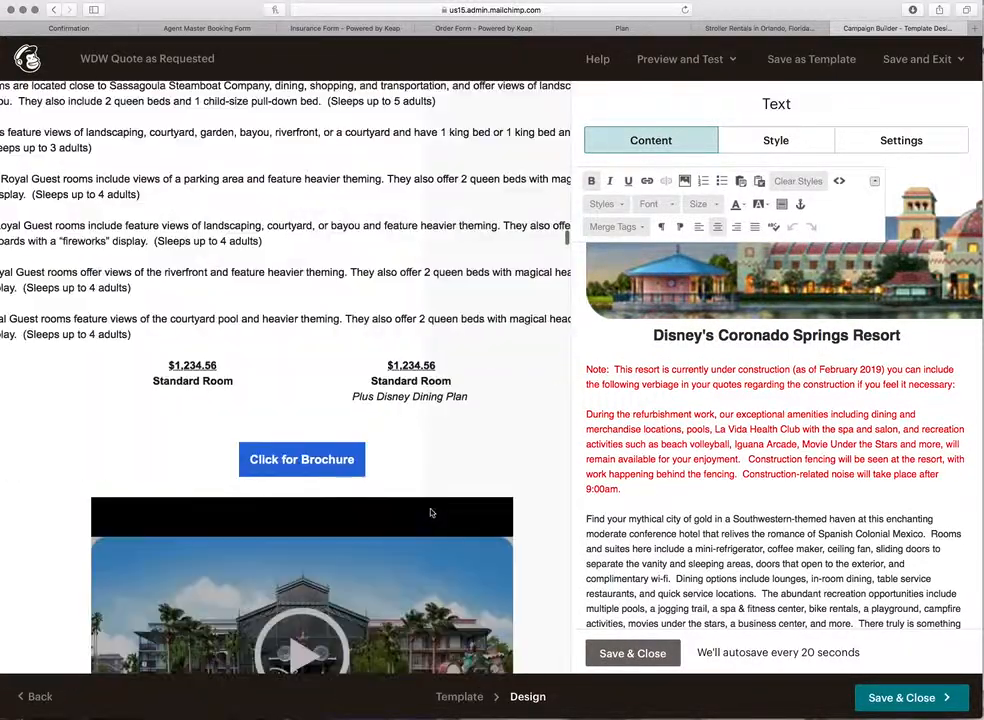
scroll(431, 513, "down", 20)
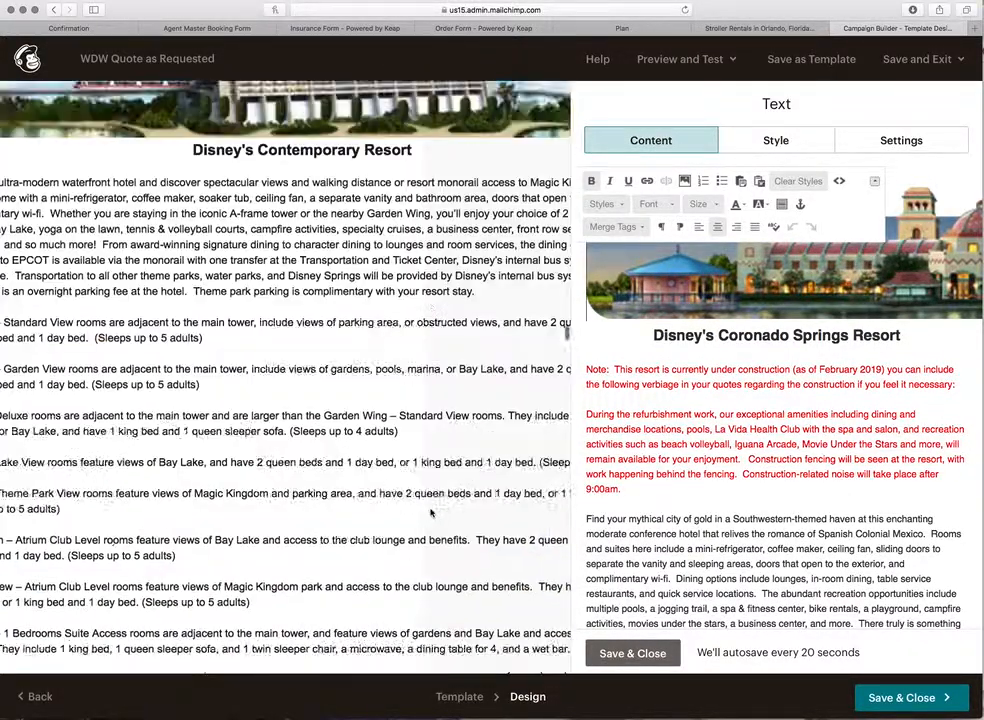
scroll(431, 513, "down", 20)
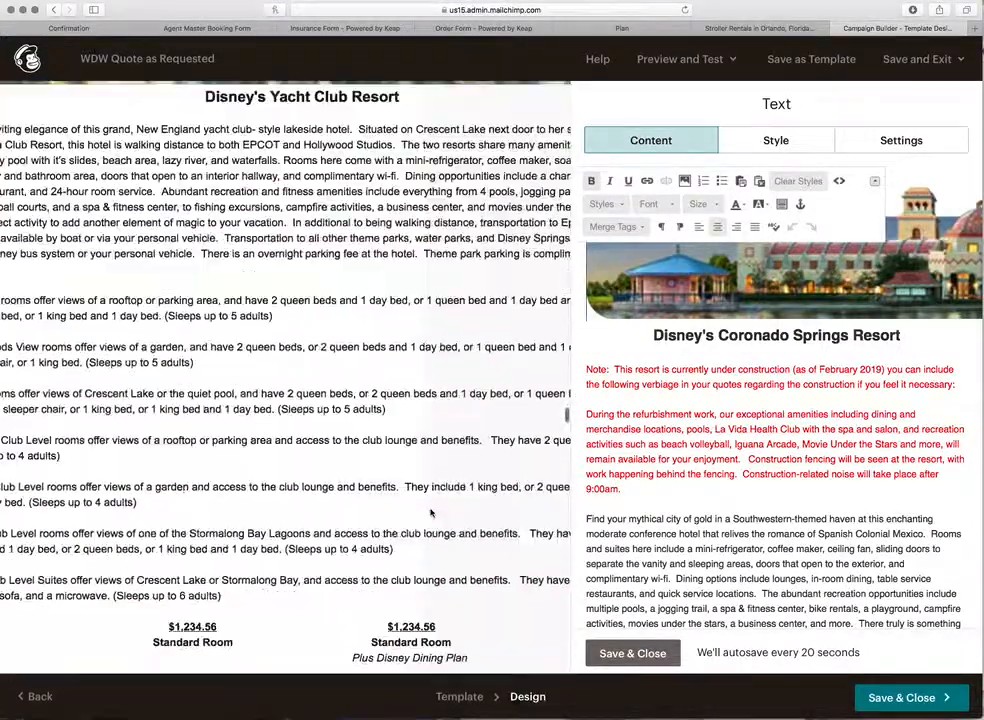
scroll(431, 513, "down", 20)
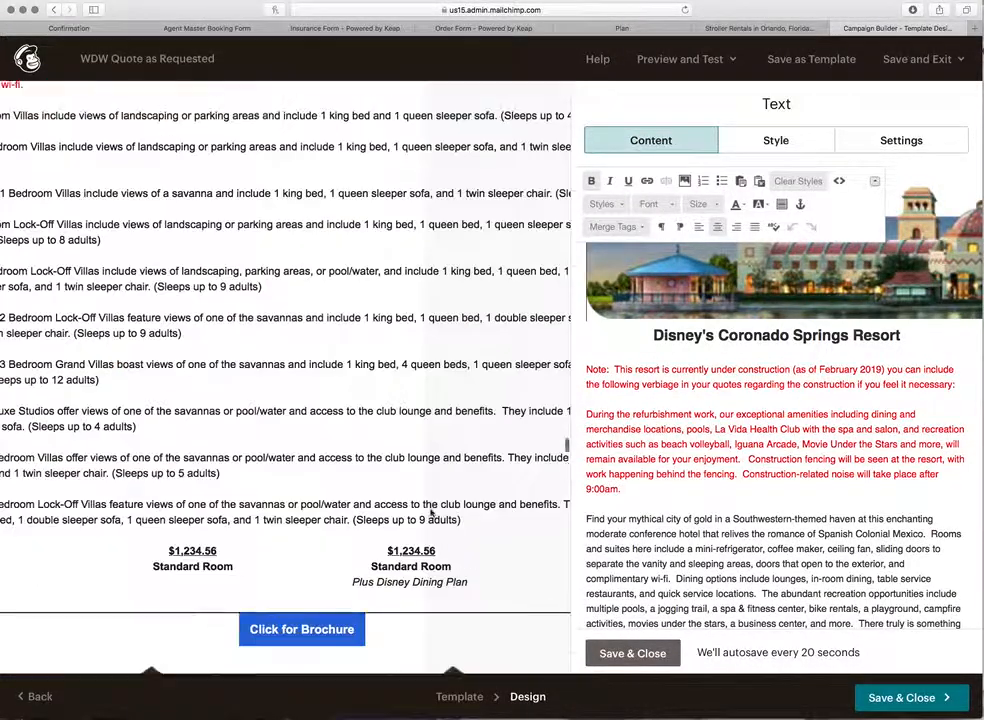
scroll(431, 513, "up", 3)
scroll(330, 400, "left", 3)
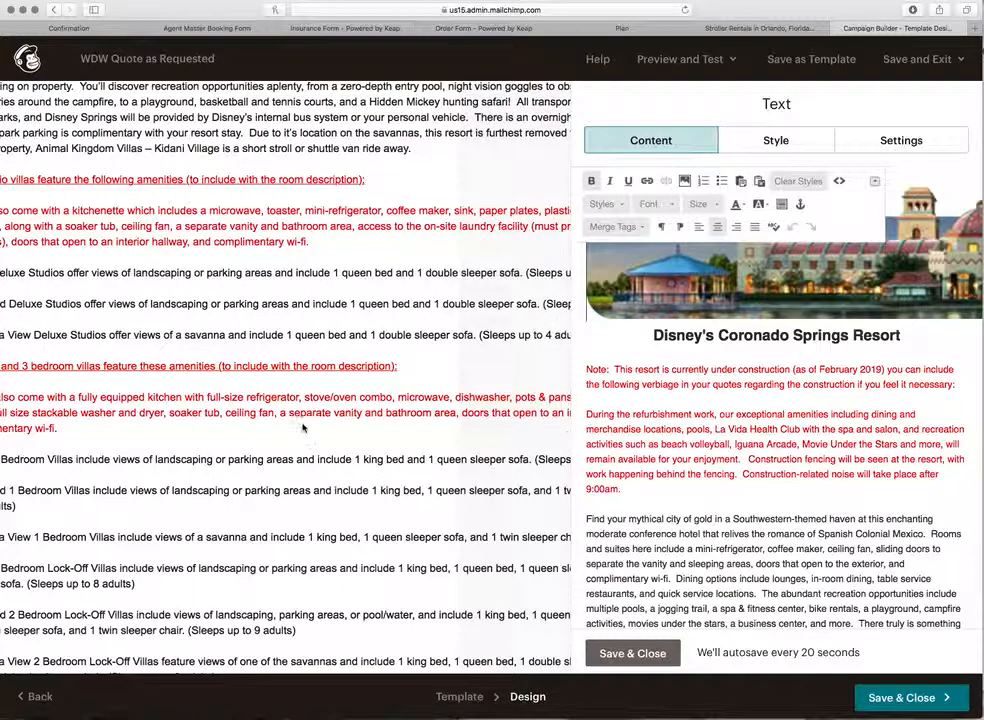
Step: Change the Jambo House fully equipped kitchen paragraph from red to black text
left_click(305, 488)
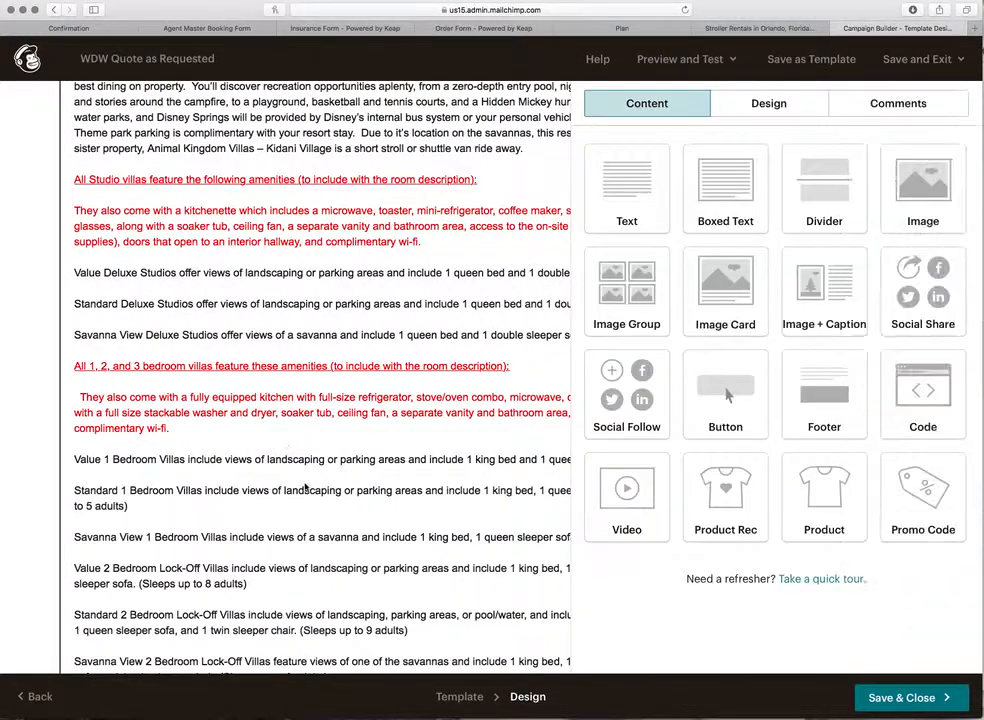
scroll(685, 511, "down", 10)
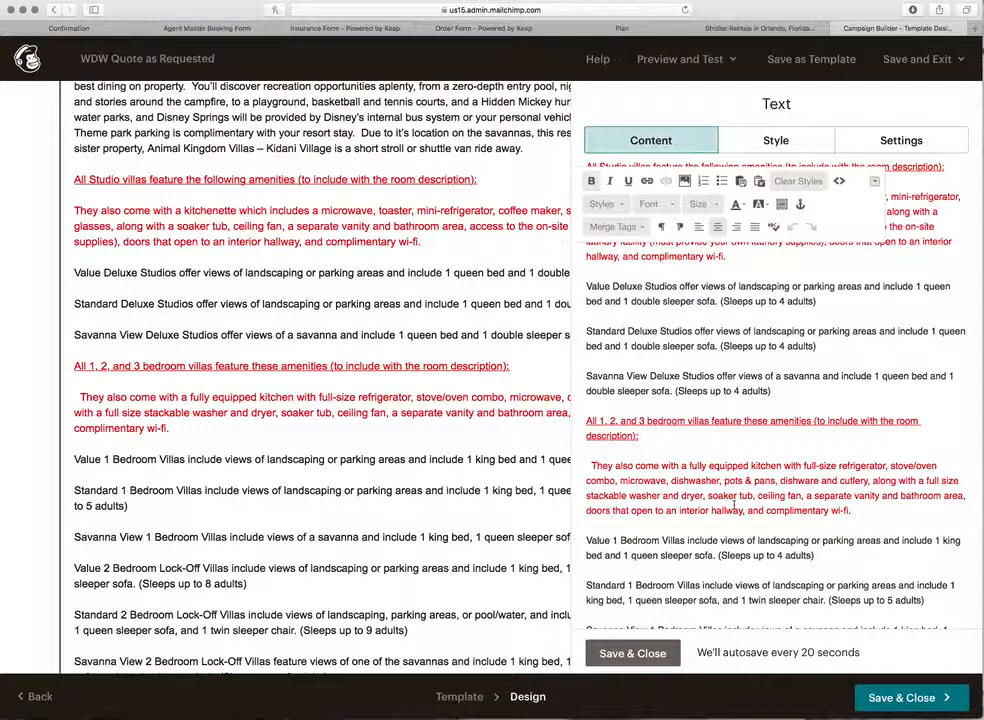
left_click_drag(867, 512, 589, 457)
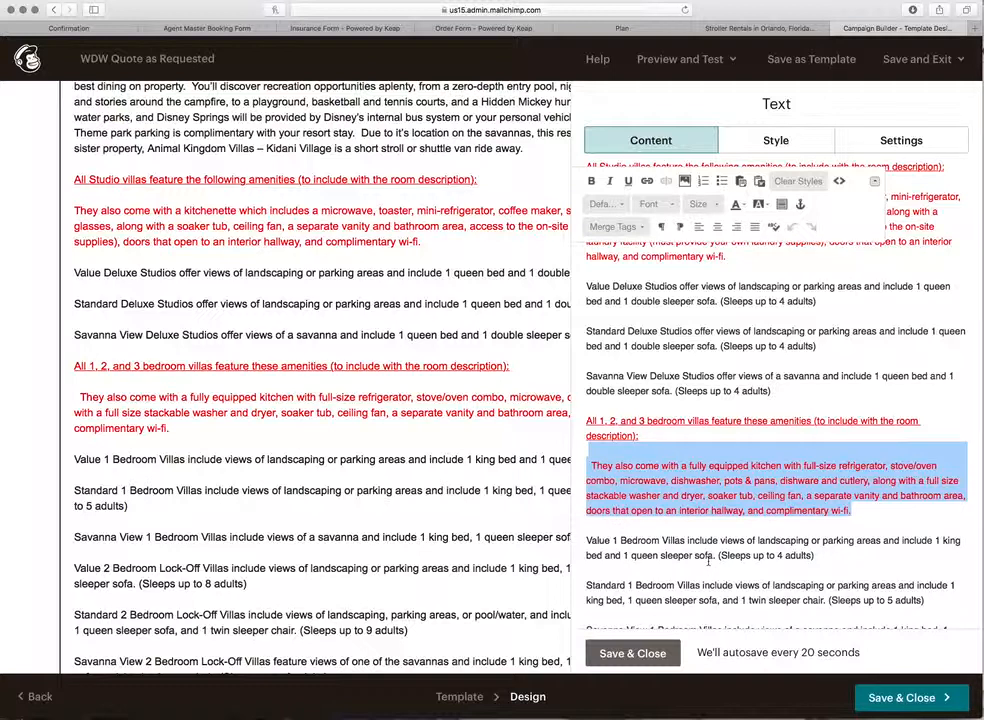
left_click(743, 207)
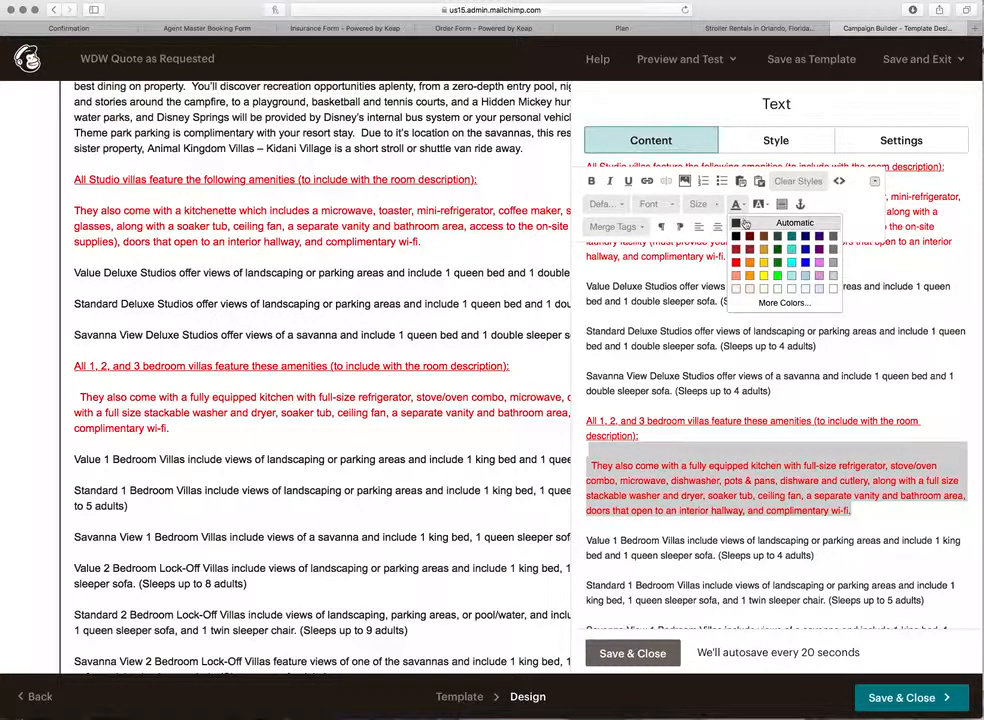
left_click(745, 222)
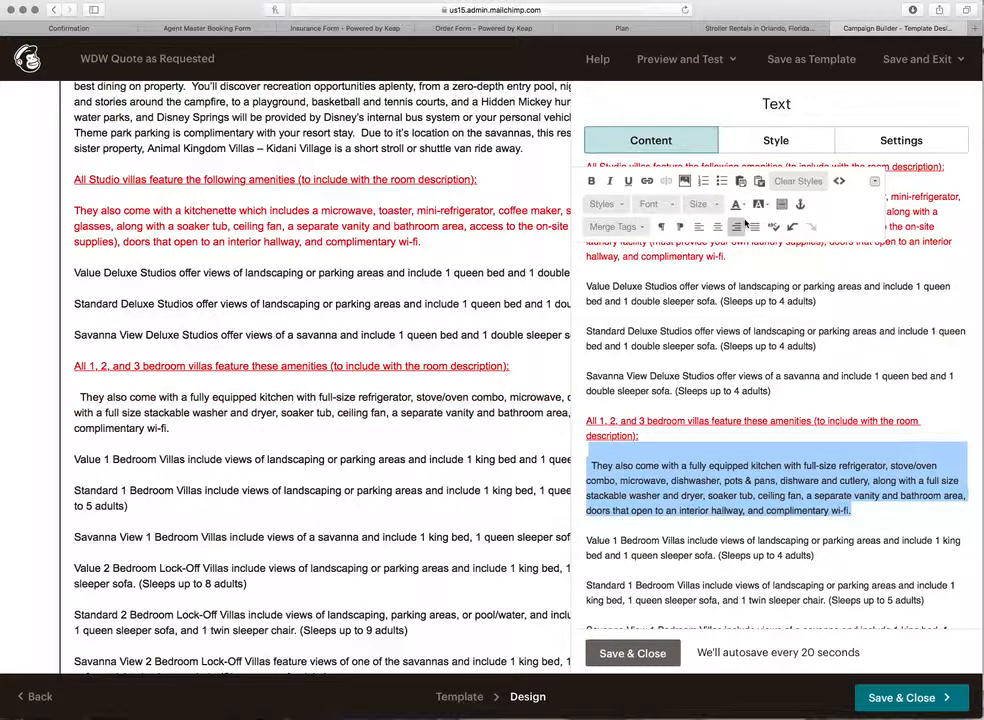
left_click(713, 460)
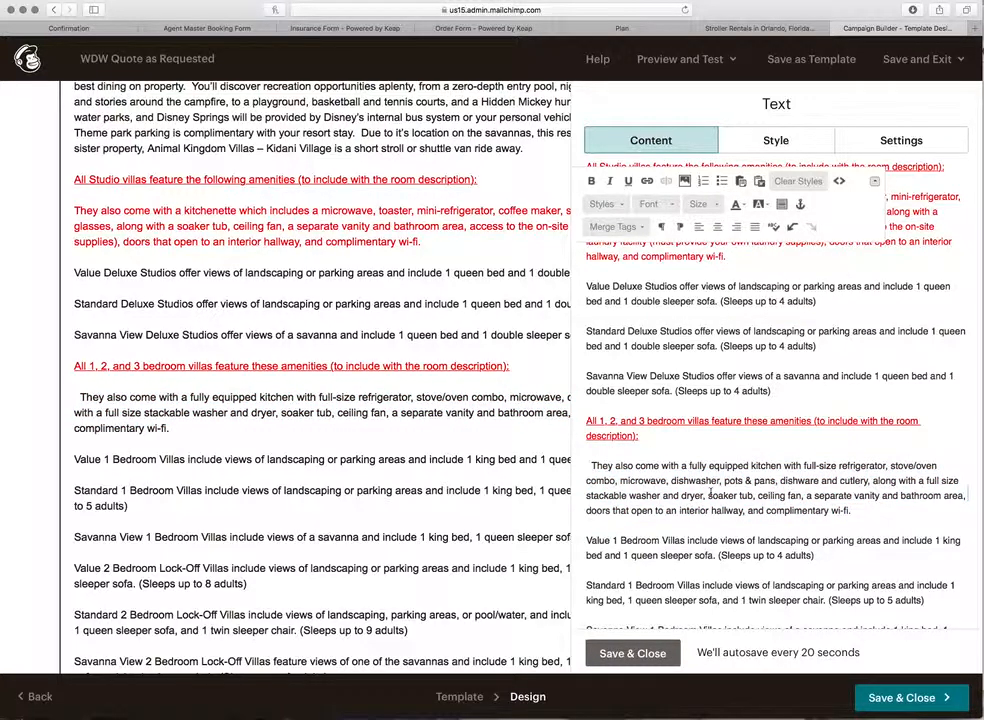
Step: Delete the red 'All 1, 2, and 3 bedroom villas' heading above it
triple_click(667, 438)
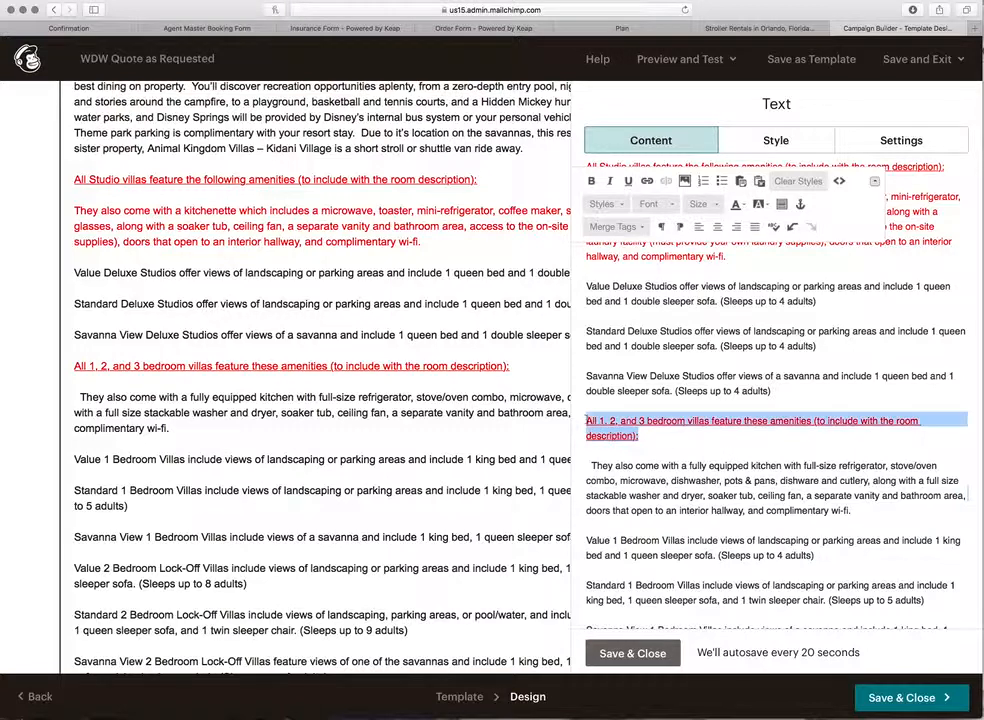
left_click_drag(584, 412, 583, 408)
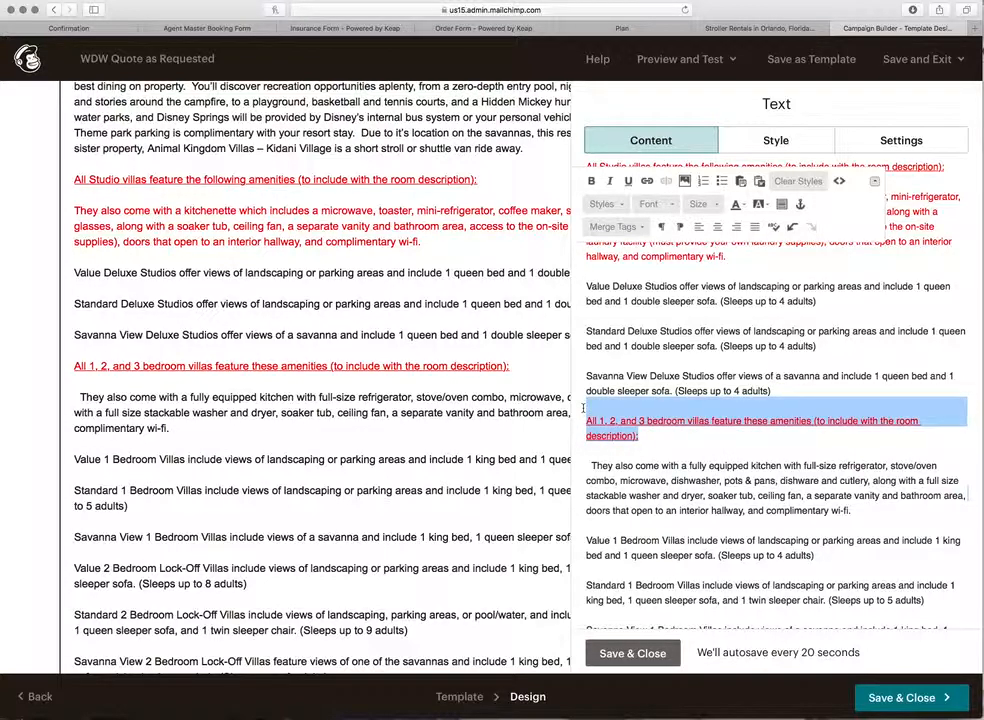
key("BackSpace")
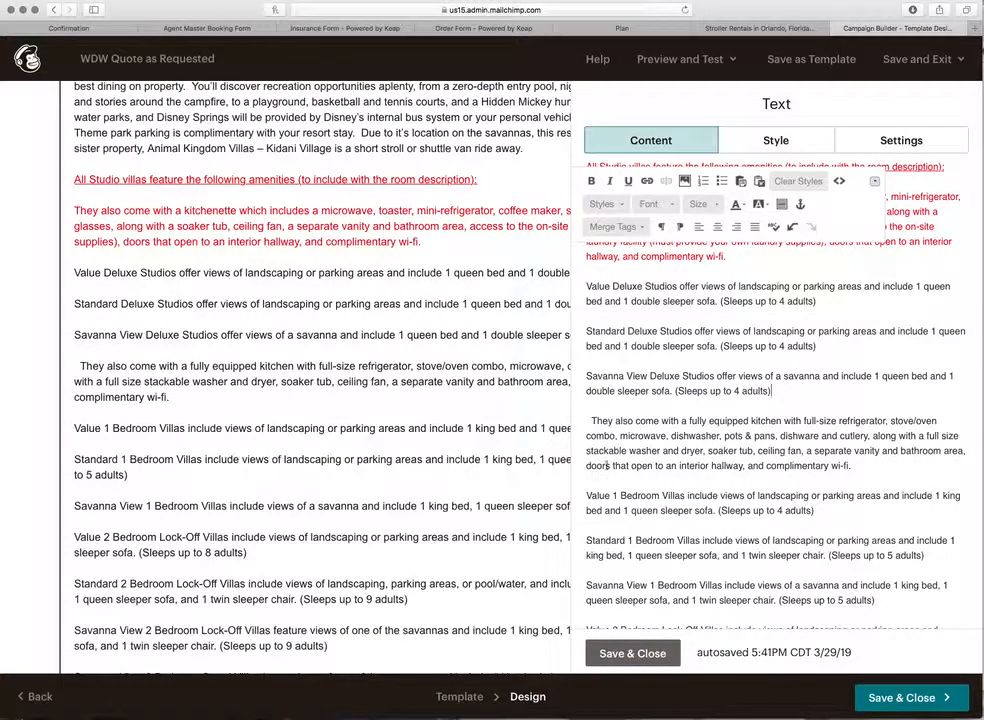
scroll(607, 465, "down", 10)
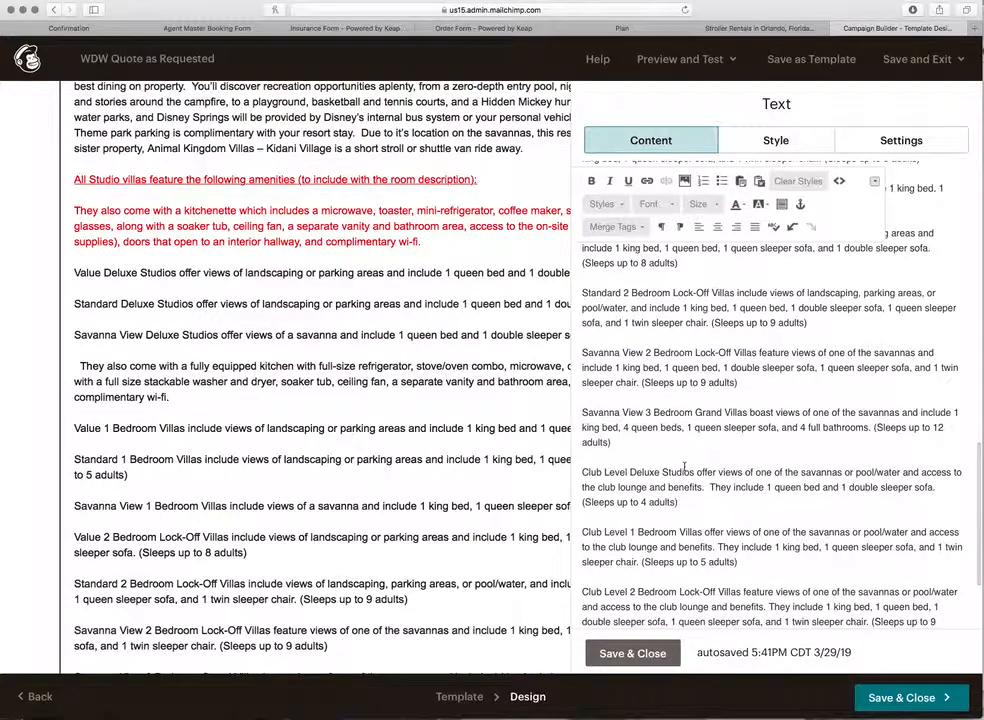
Step: Save the Jambo House text block, then review the quote email down to the footer and back
left_click(641, 653)
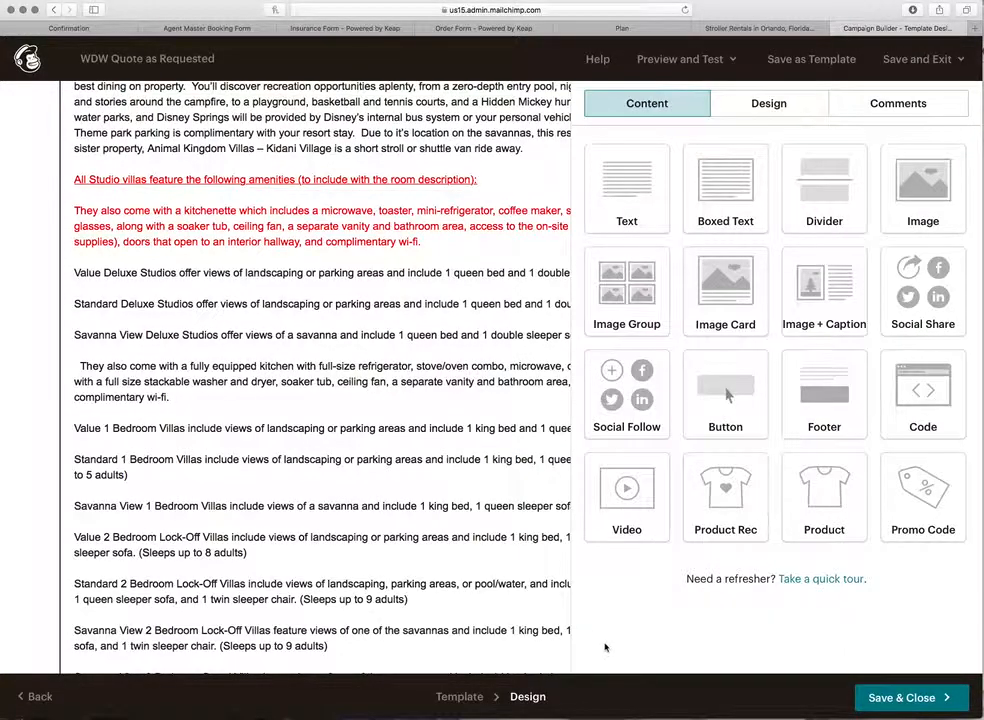
scroll(365, 562, "down", 20)
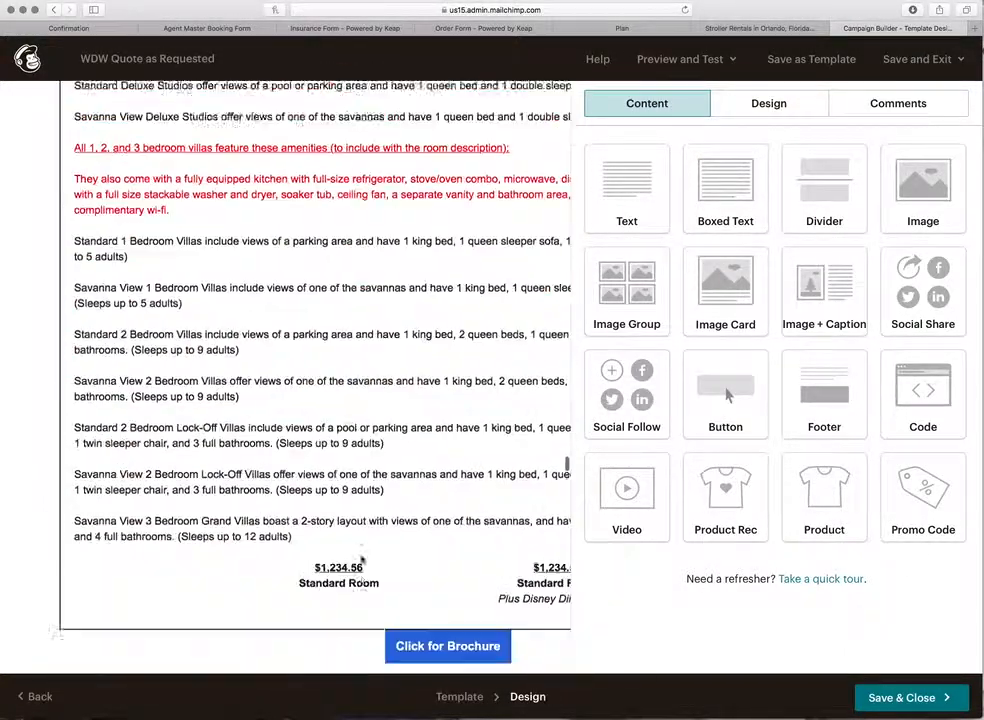
scroll(363, 561, "down", 15)
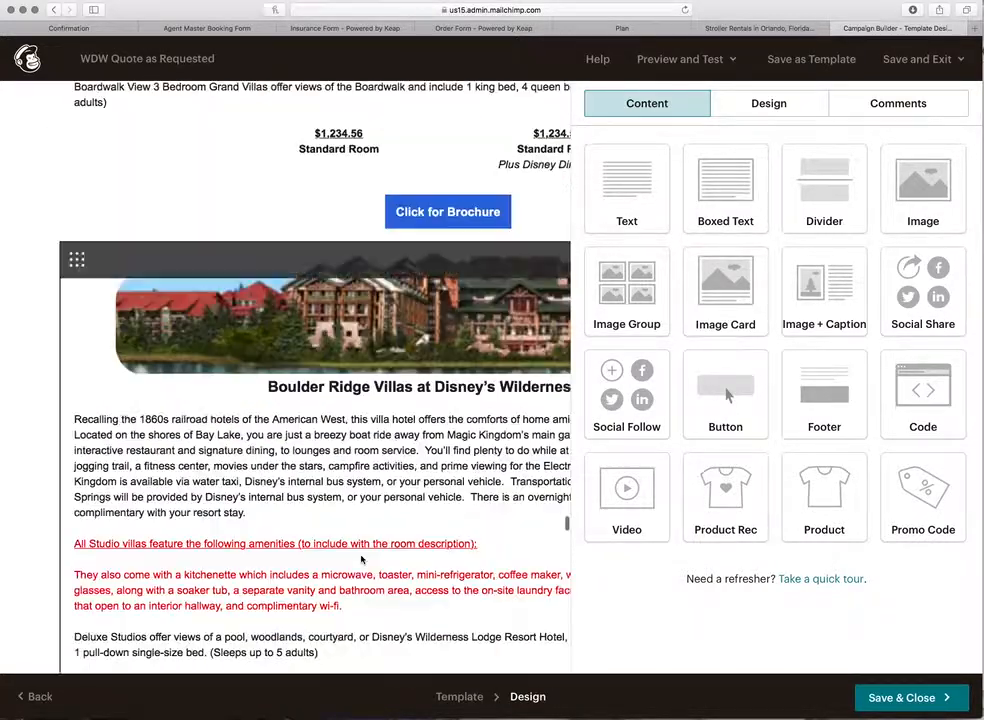
scroll(363, 560, "down", 15)
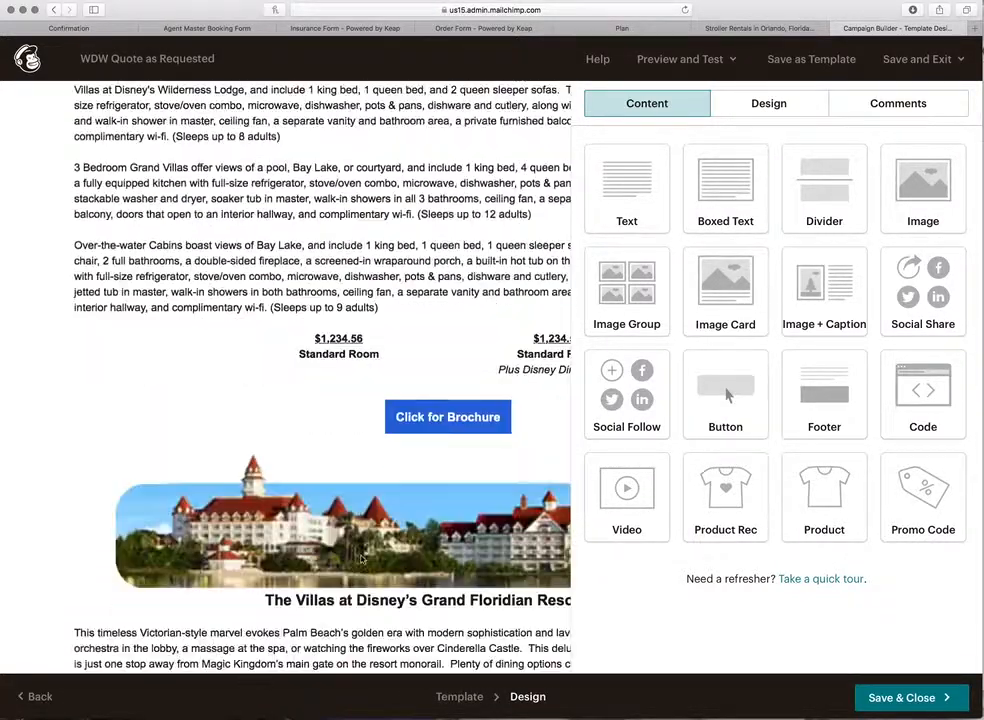
scroll(363, 560, "down", 20)
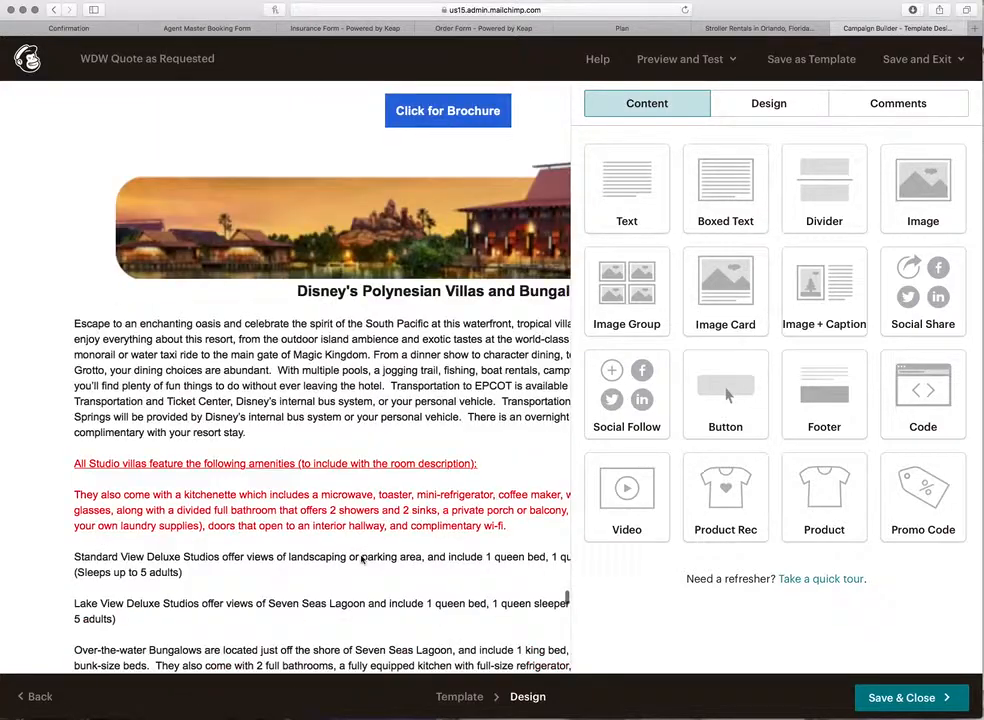
scroll(363, 561, "down", 12)
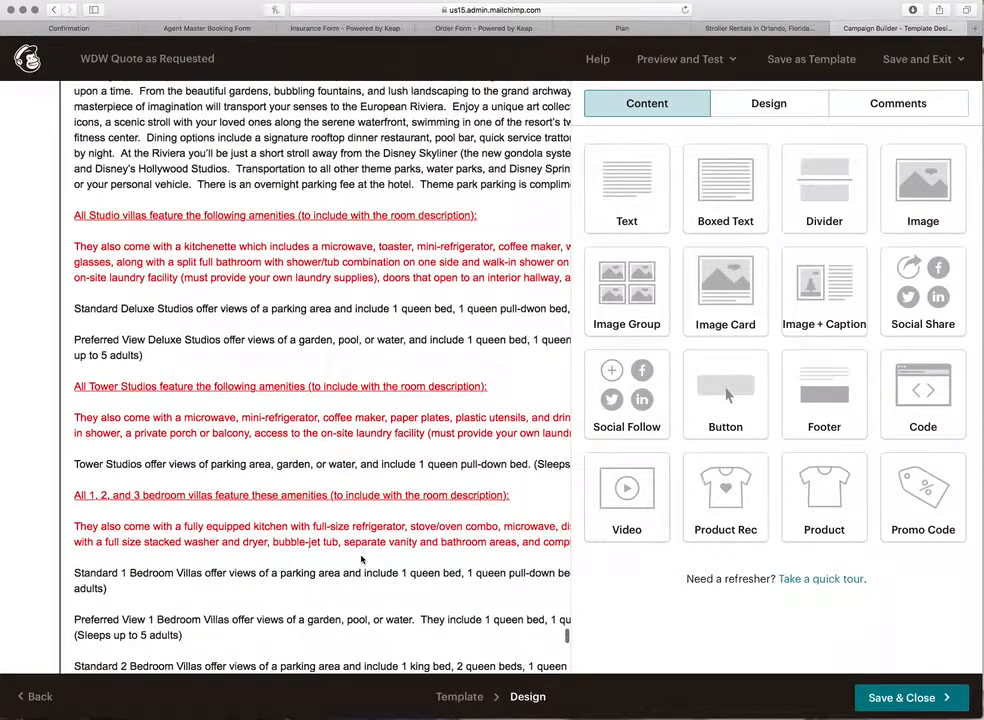
scroll(363, 560, "down", 15)
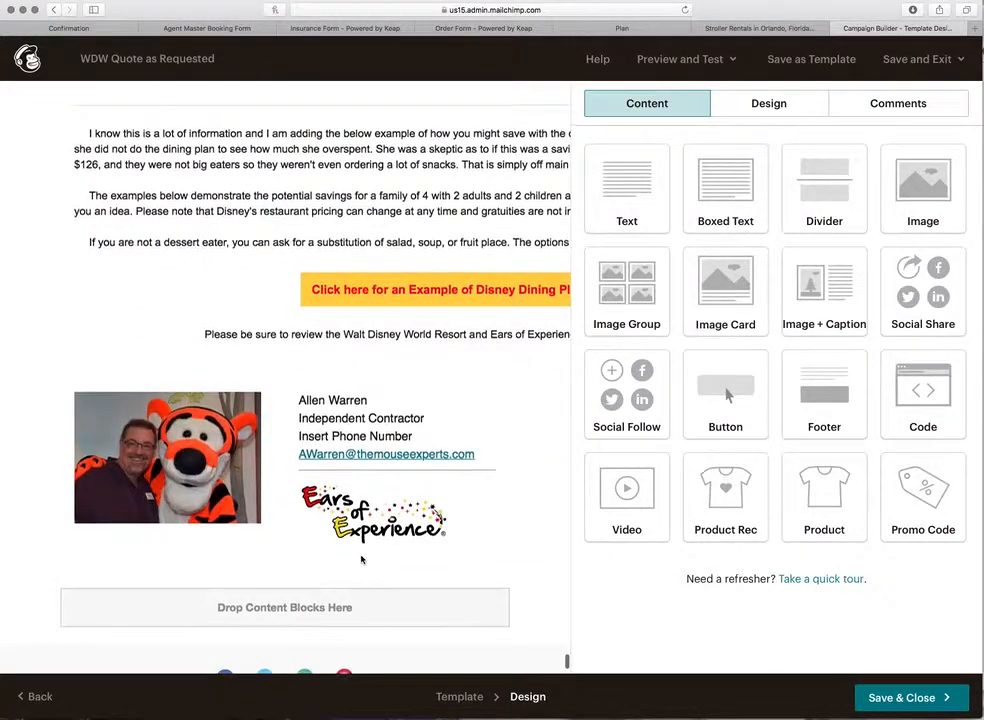
mouse_move(282, 620)
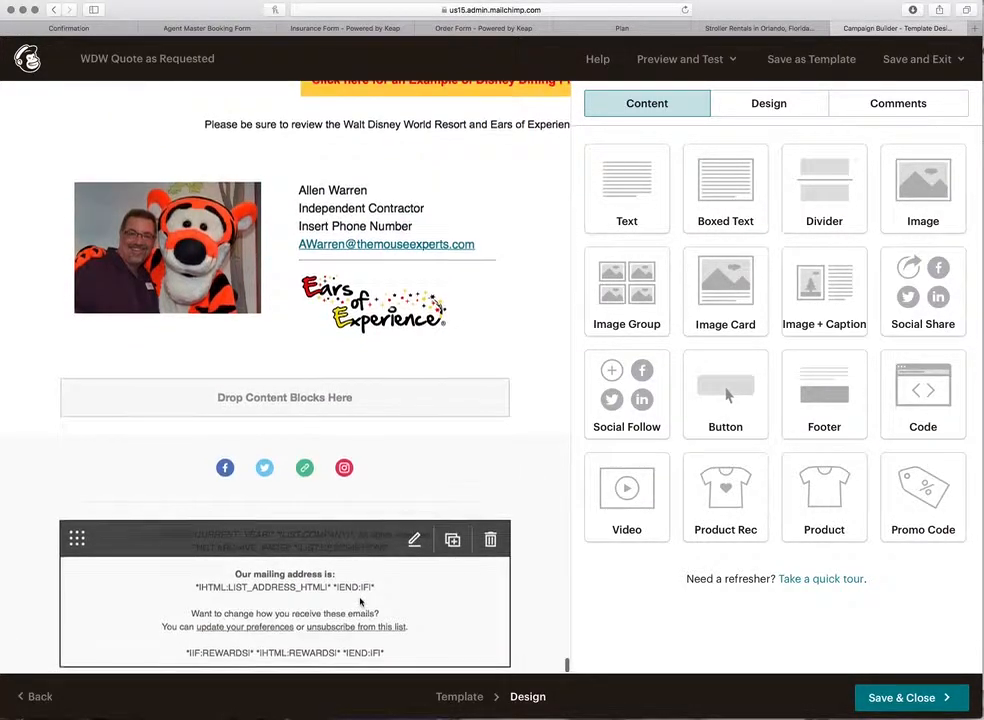
scroll(361, 601, "up", 20)
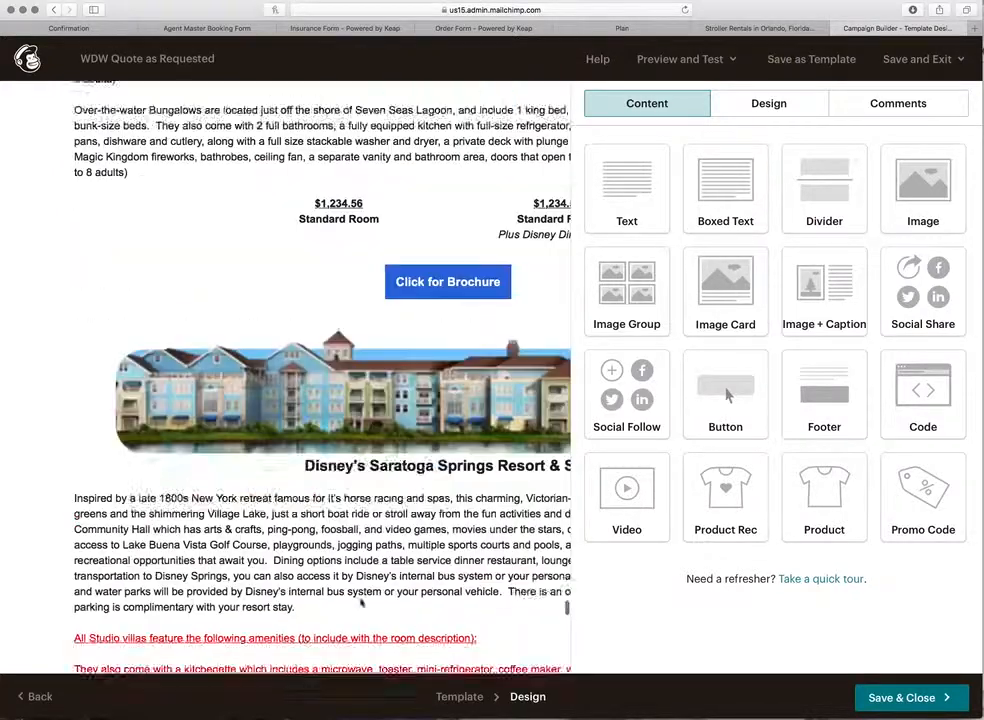
scroll(361, 601, "up", 20)
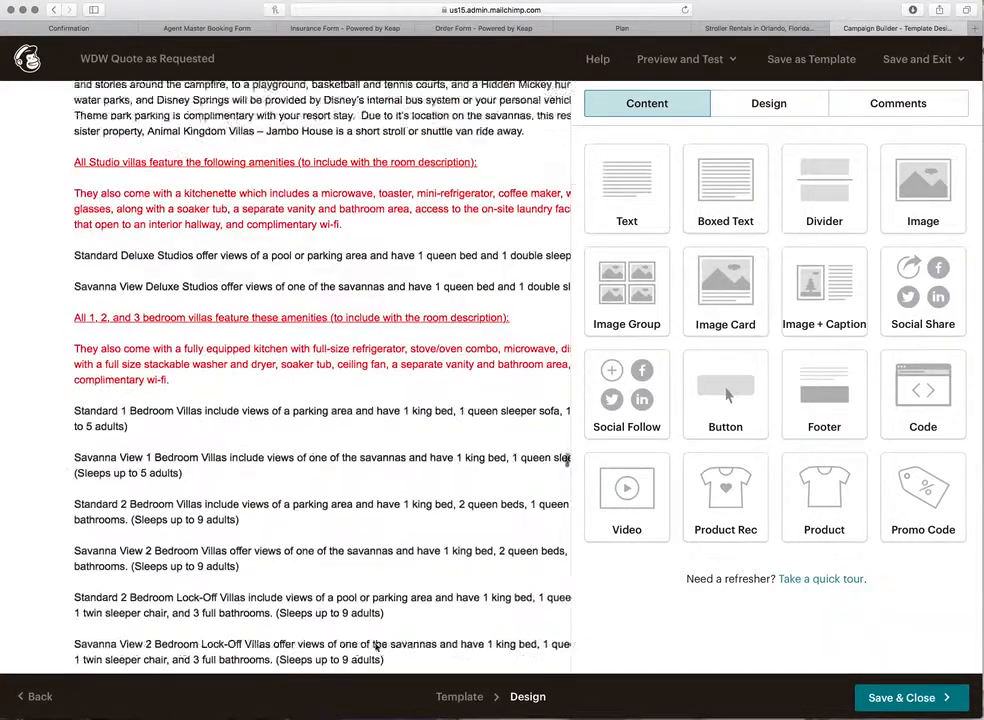
left_click(704, 60)
left_click(688, 100)
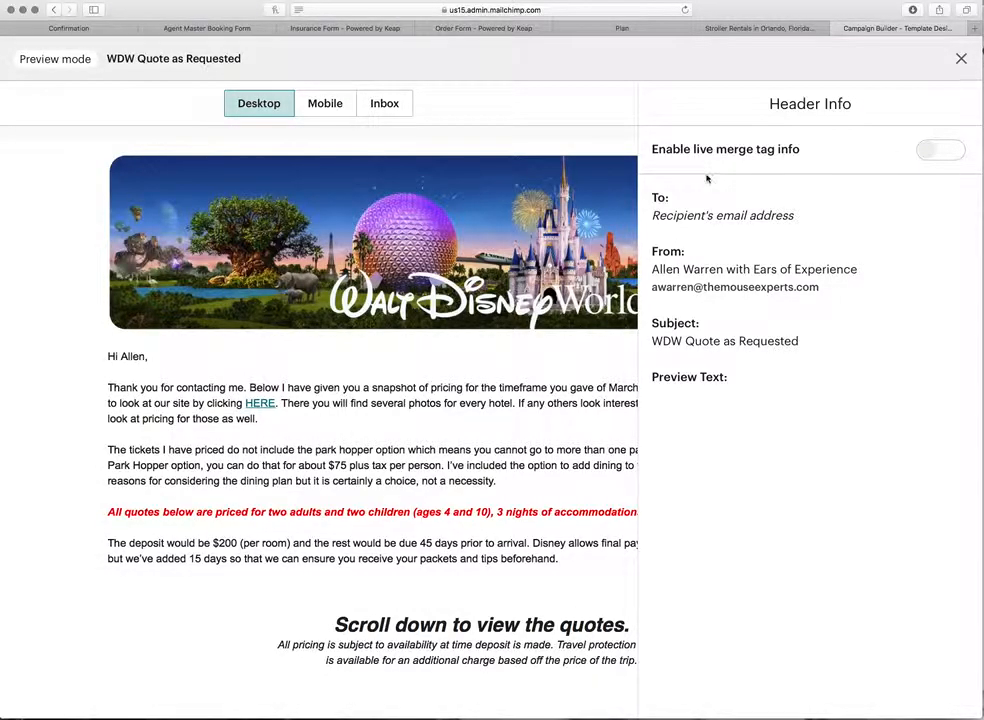
left_click(961, 60)
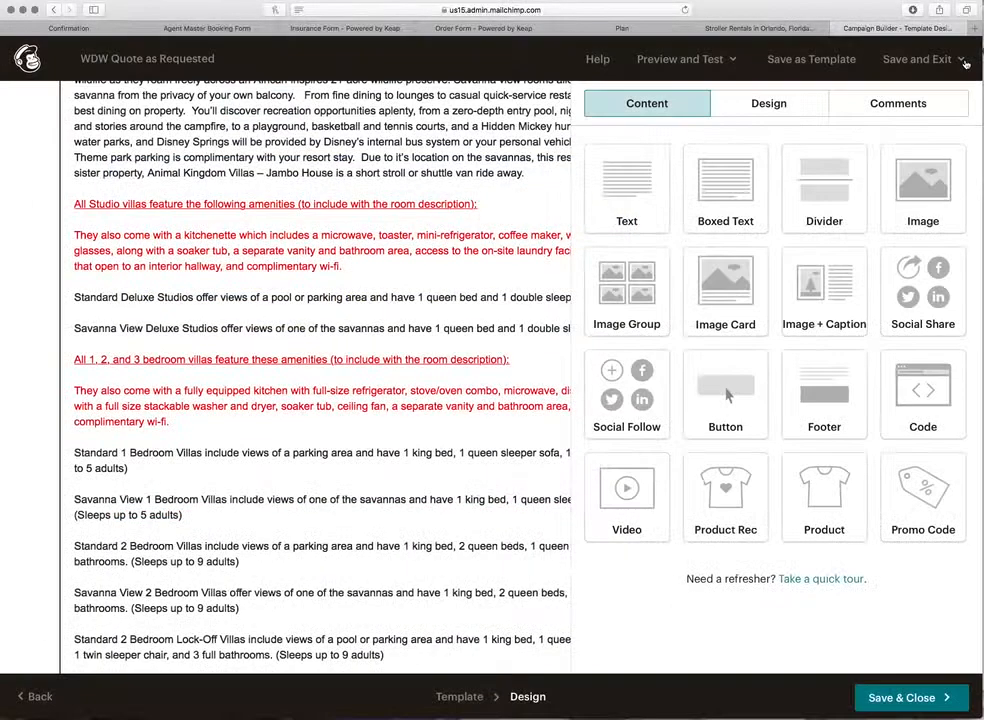
Step: Save the edited quote email design and review the checklist, where only the recipient list remains flagged
left_click(912, 699)
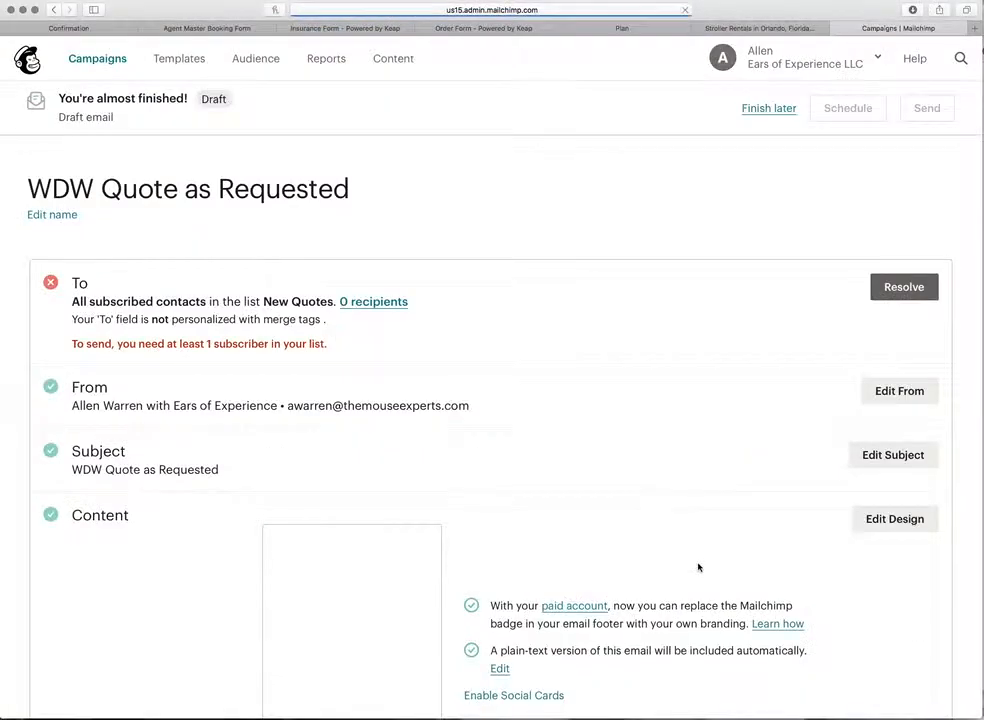
scroll(610, 546, "down", 5)
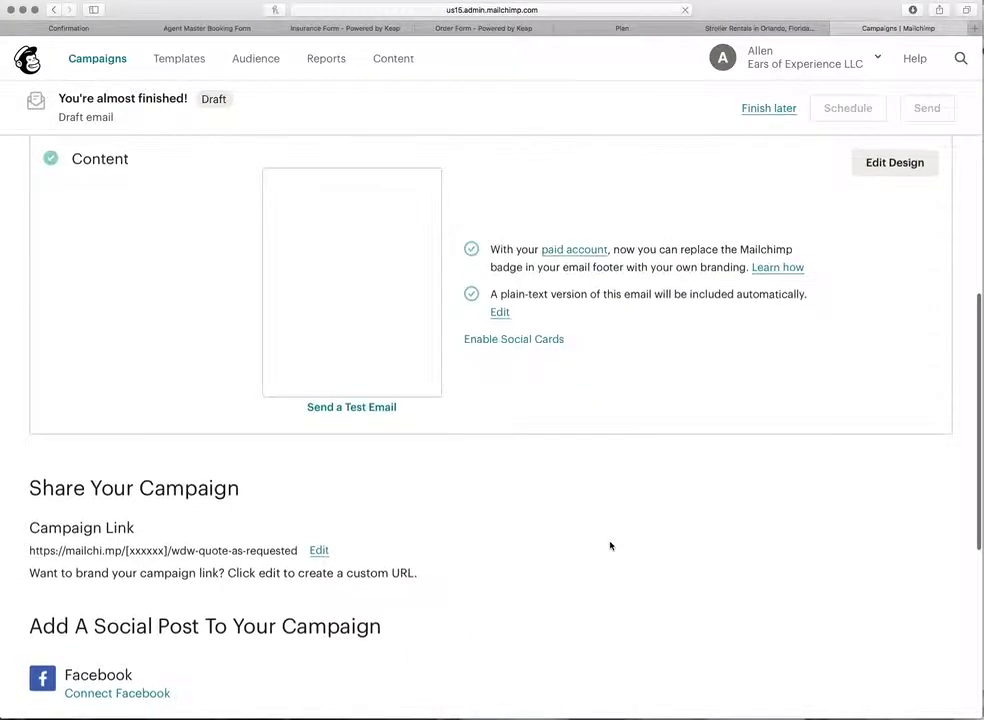
scroll(610, 546, "down", 5)
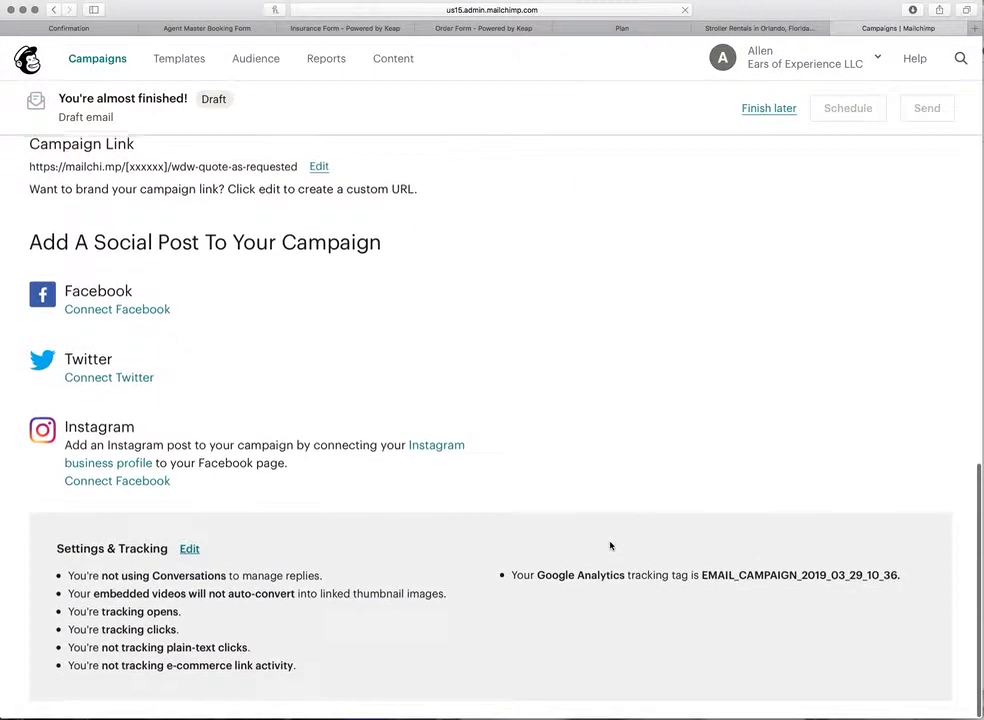
scroll(610, 546, "up", 2)
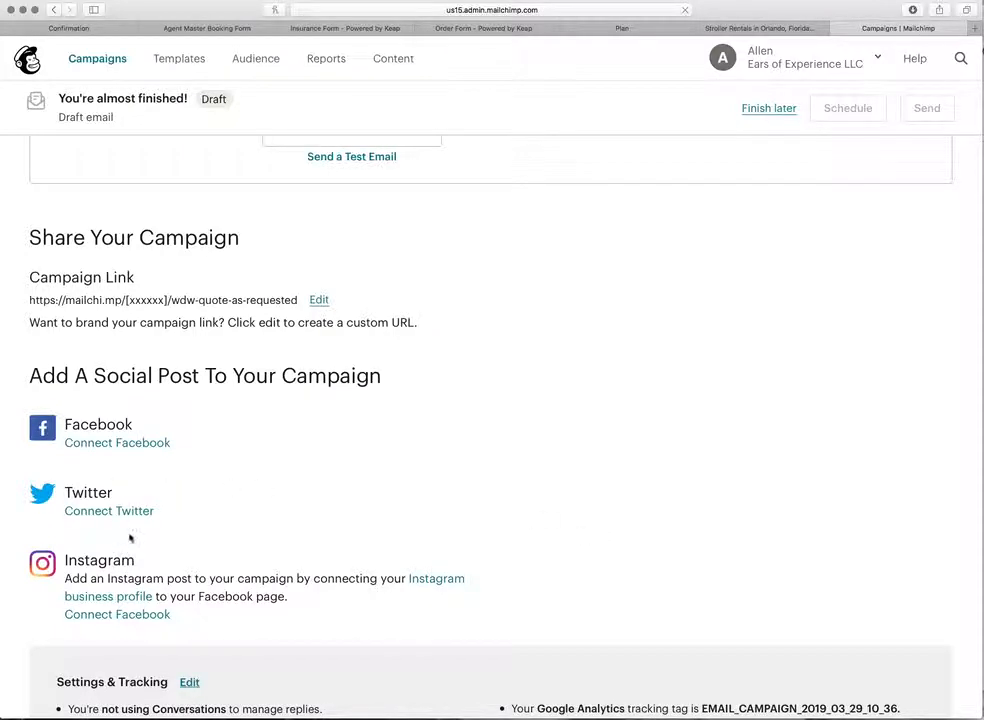
scroll(130, 538, "down", 2)
scroll(134, 527, "up", 5)
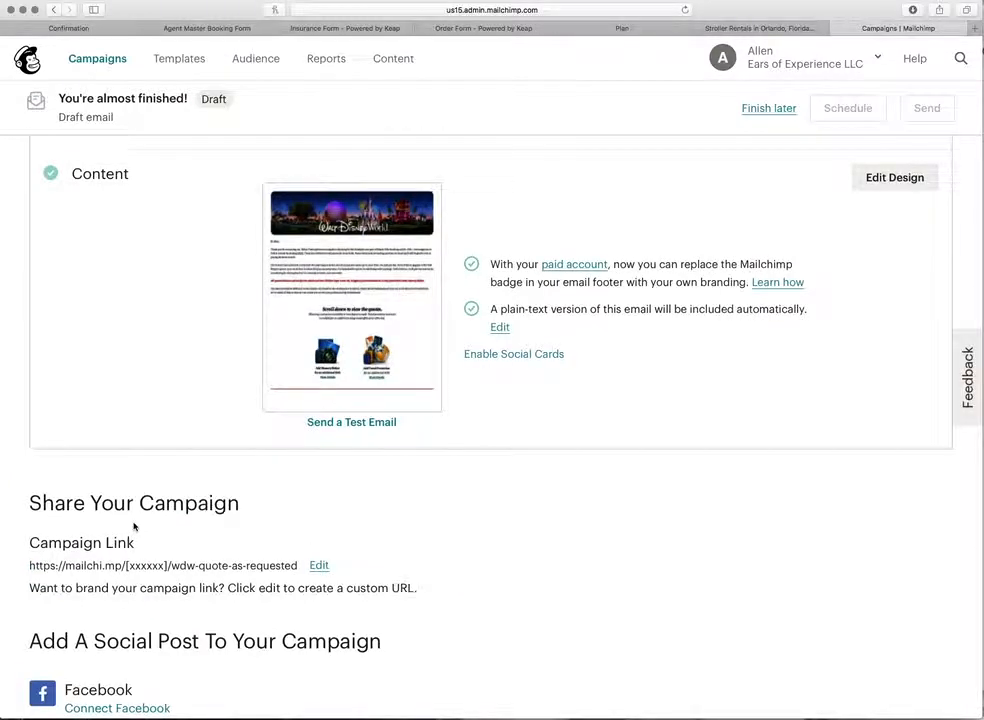
scroll(134, 527, "up", 5)
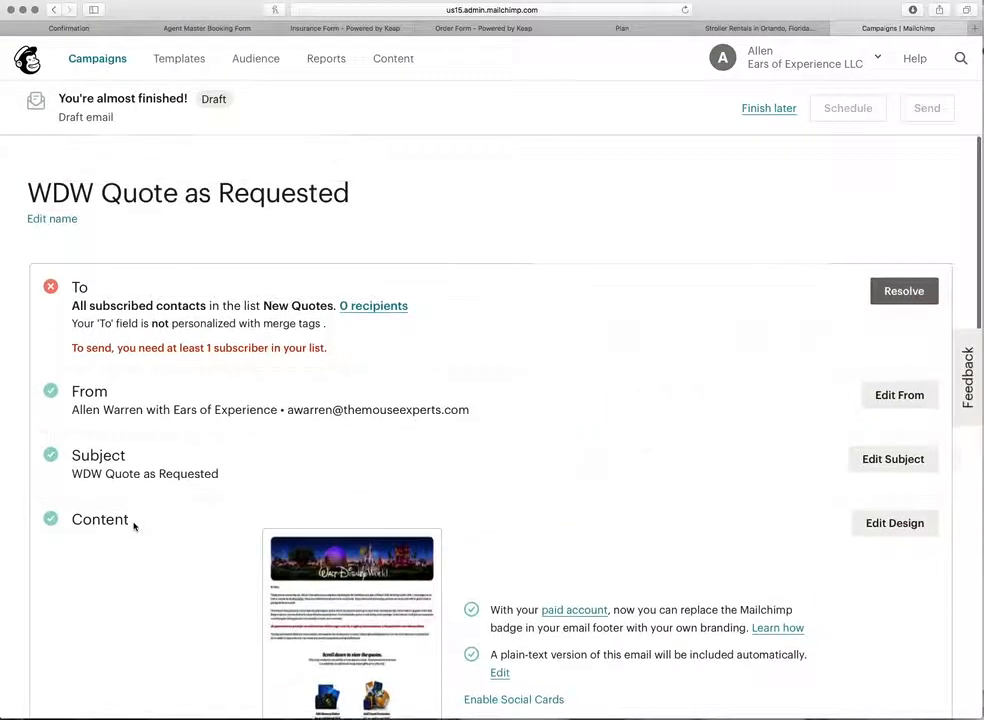
scroll(300, 580, "down", 4)
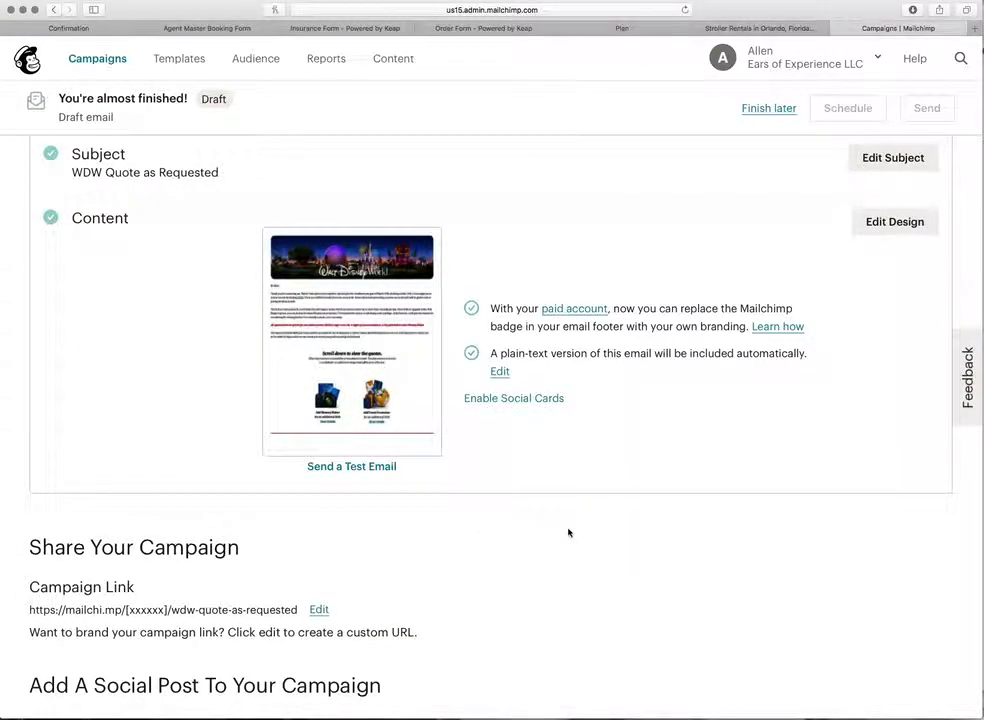
scroll(565, 530, "up", 4)
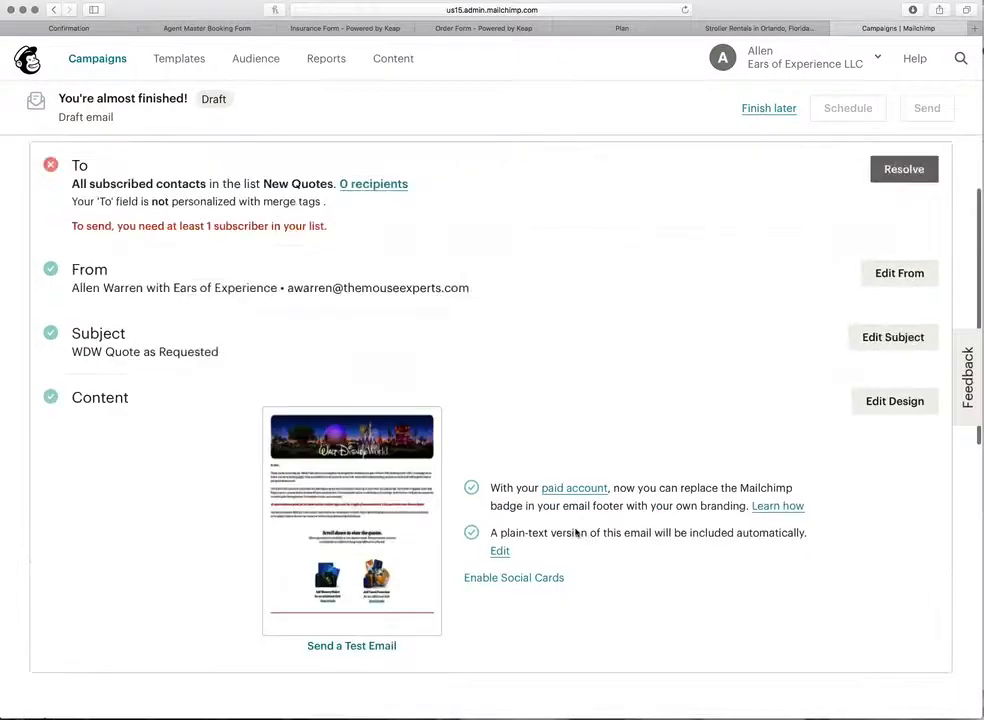